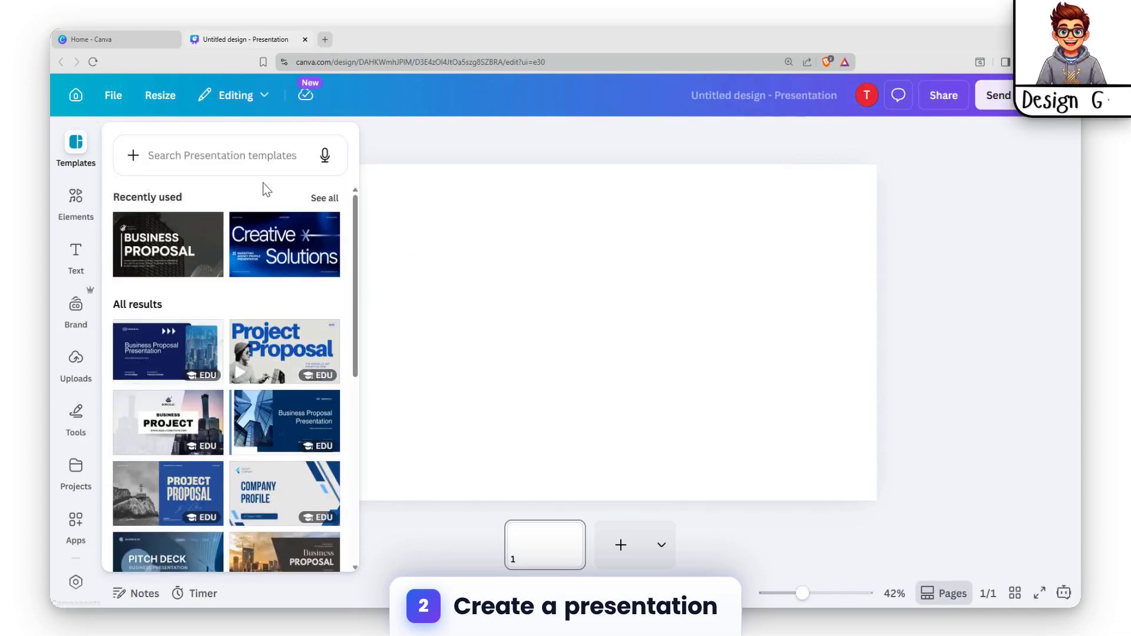
# Step: Apply all 15 pages of the Grey Modern Professional Business Project Presentation template to the blank presentation
pyautogui.scroll(-3, 206, 377)
pyautogui.scroll(3, 209, 408)
pyautogui.click(158, 420)
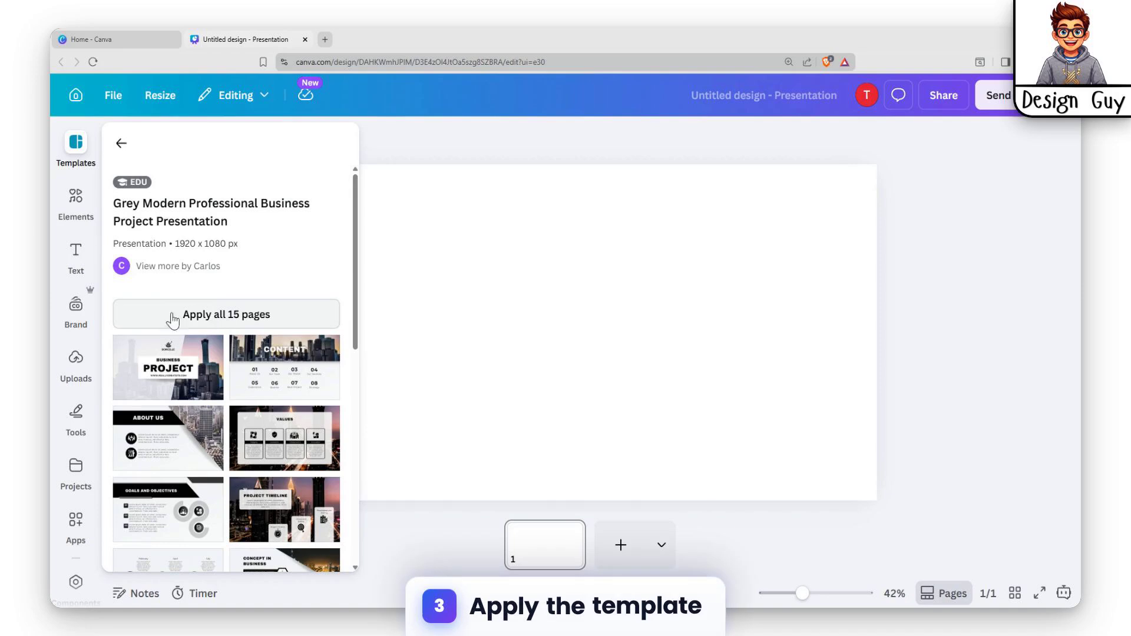
pyautogui.click(234, 315)
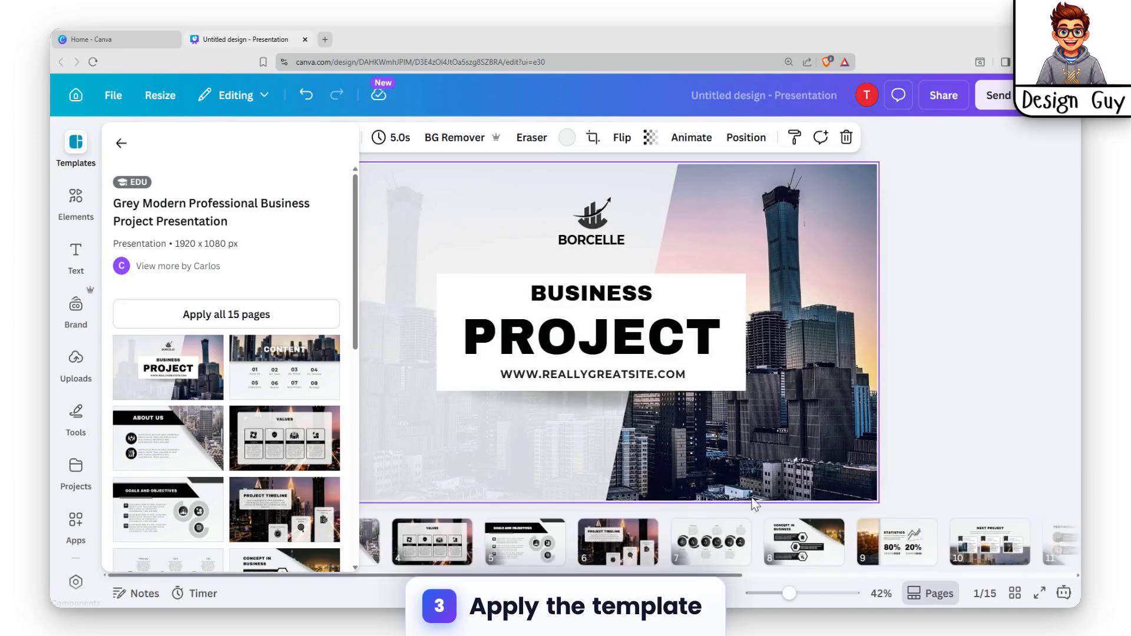
pyautogui.click(955, 473)
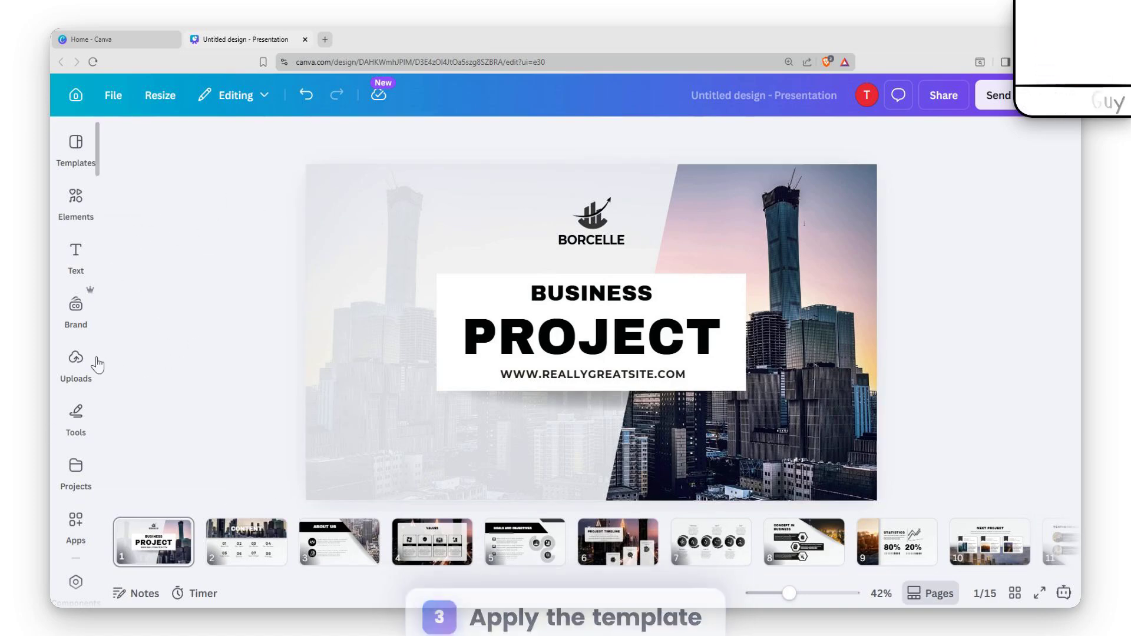
# Step: Open the recording studio from the uploads to record a talking head on the first slide
pyautogui.click(77, 361)
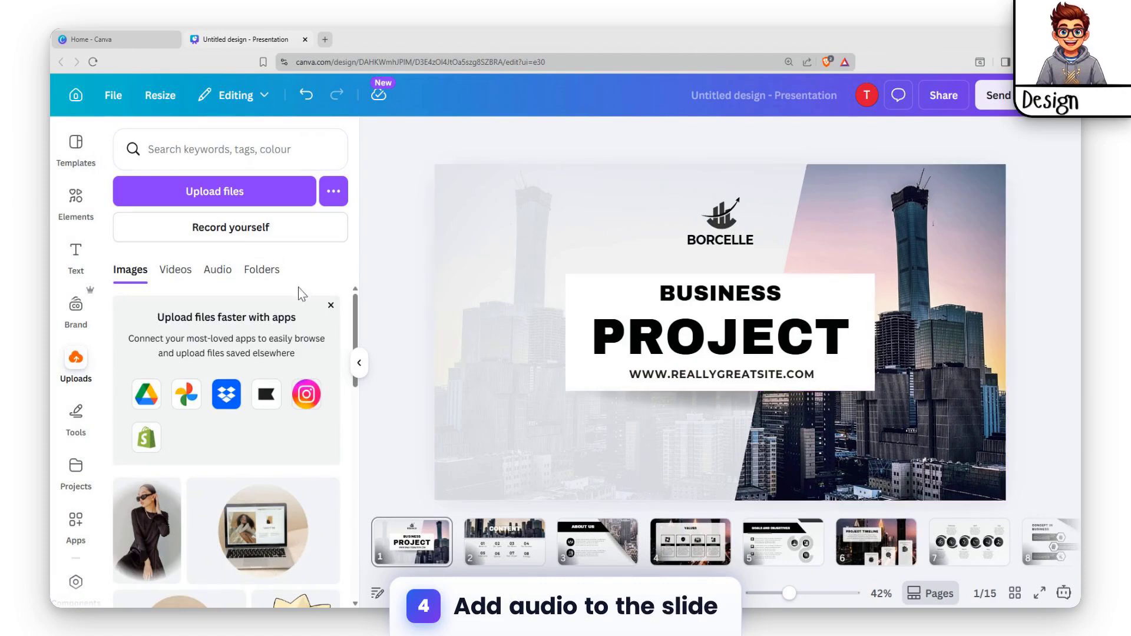
pyautogui.click(253, 235)
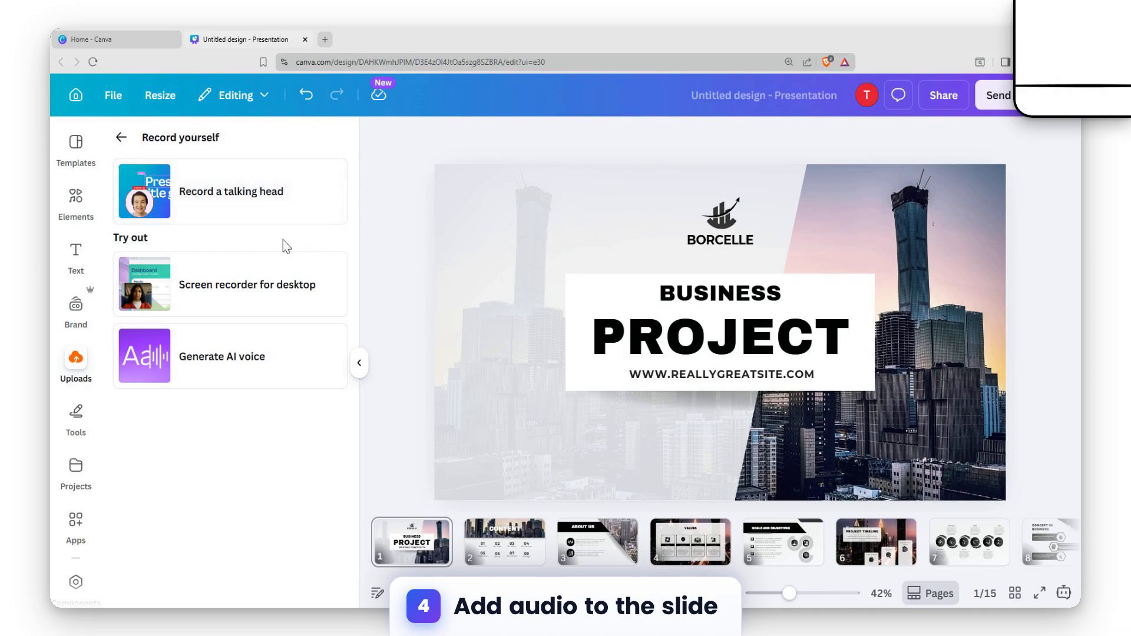
pyautogui.click(227, 192)
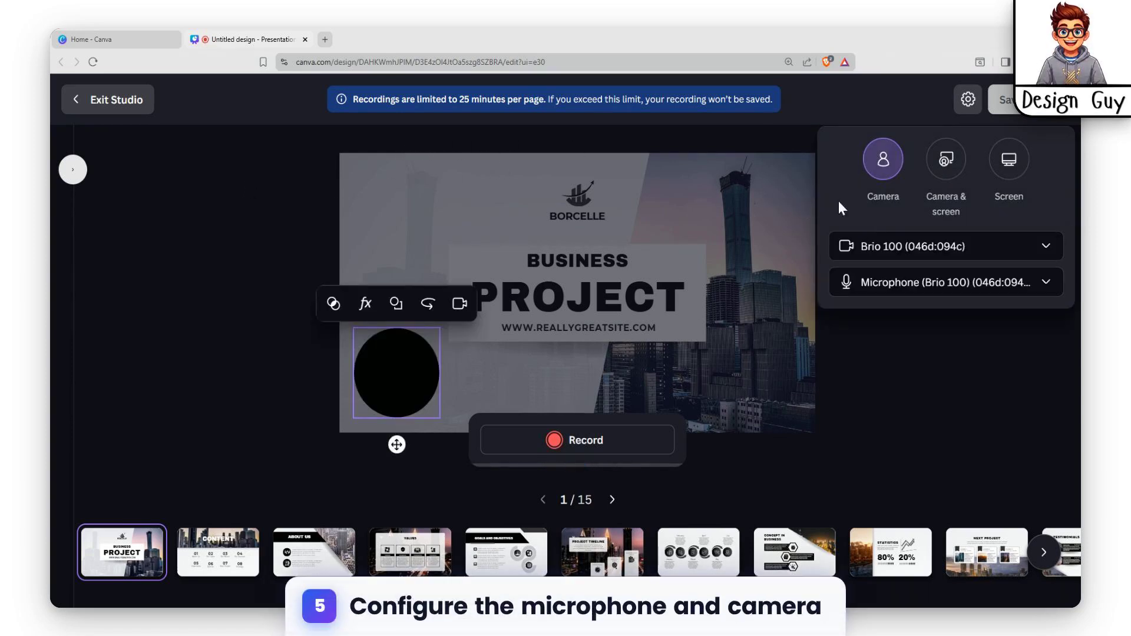
# Step: Set the recording source to No camera and keep Microphone (Brio 100) as the audio input
pyautogui.click(976, 256)
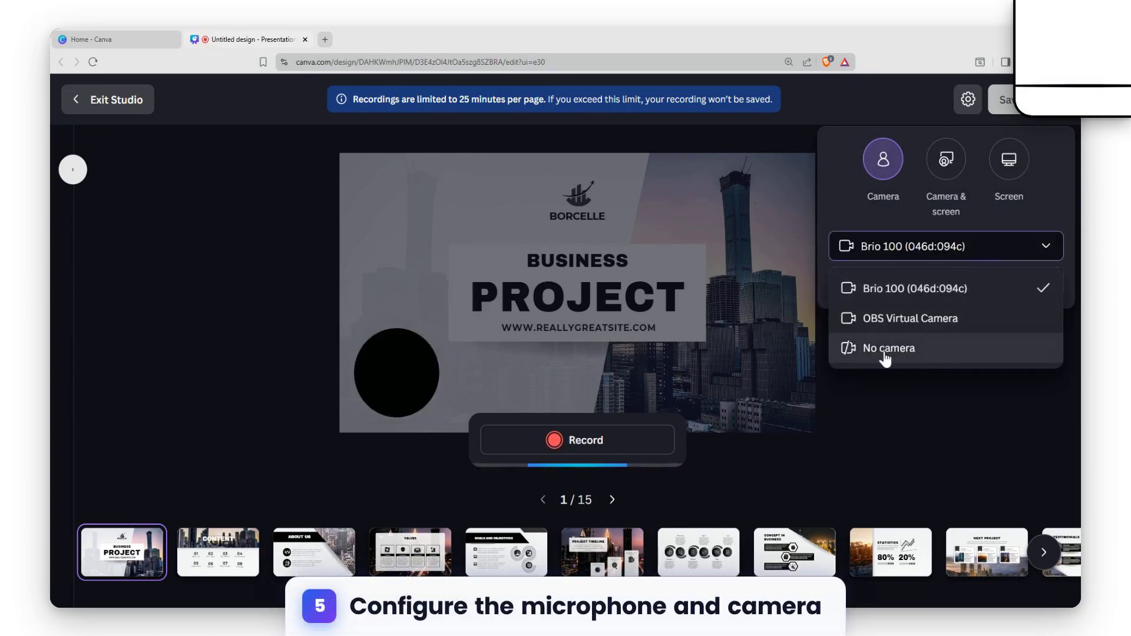
pyautogui.click(893, 348)
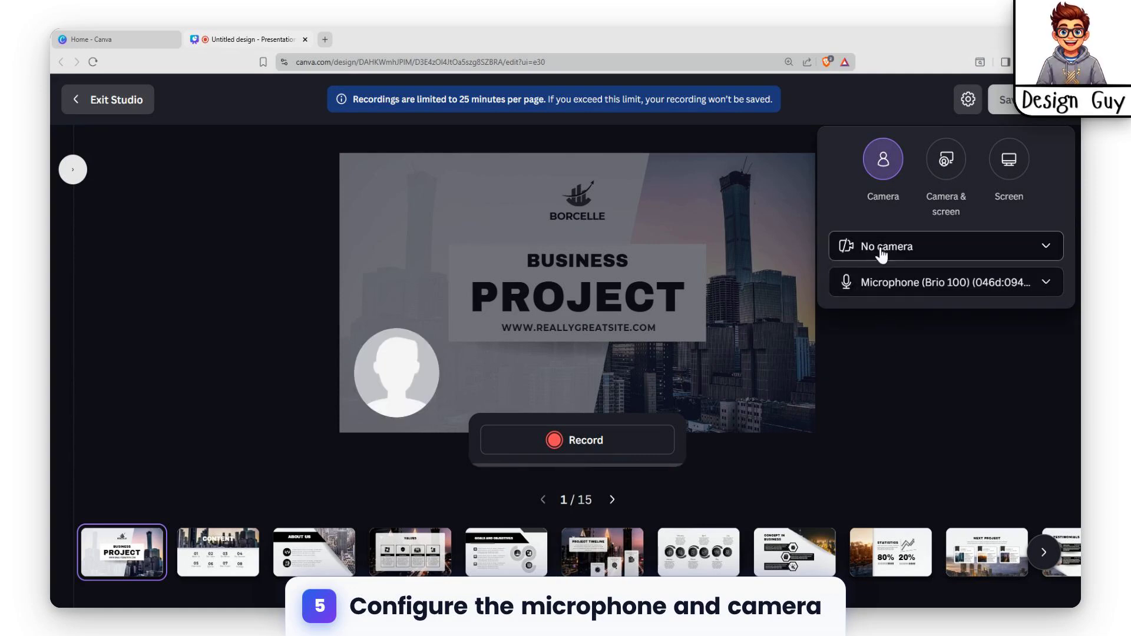
pyautogui.click(886, 287)
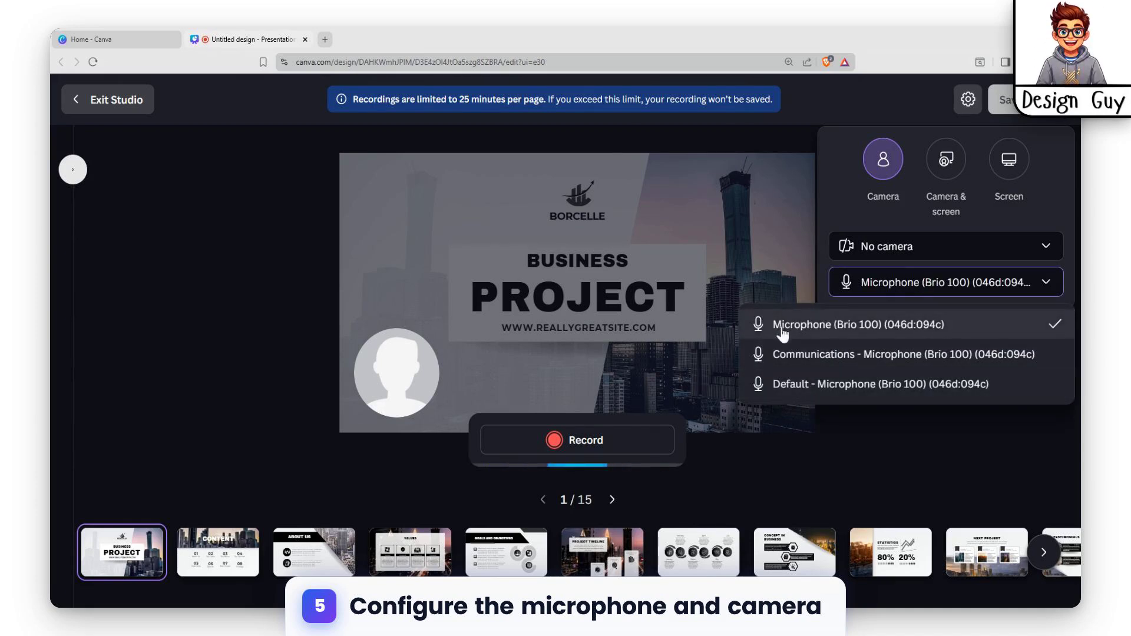
pyautogui.click(909, 289)
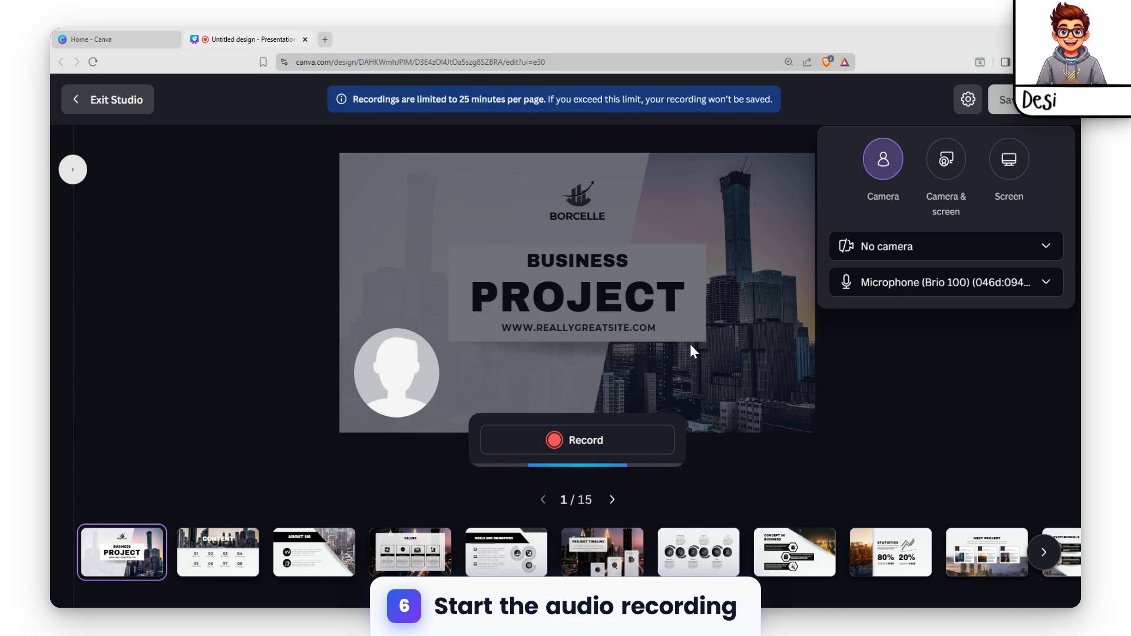
# Step: Record a voice clip of about 3 seconds on the first slide and save it to the design after playing it back
pyautogui.click(553, 437)
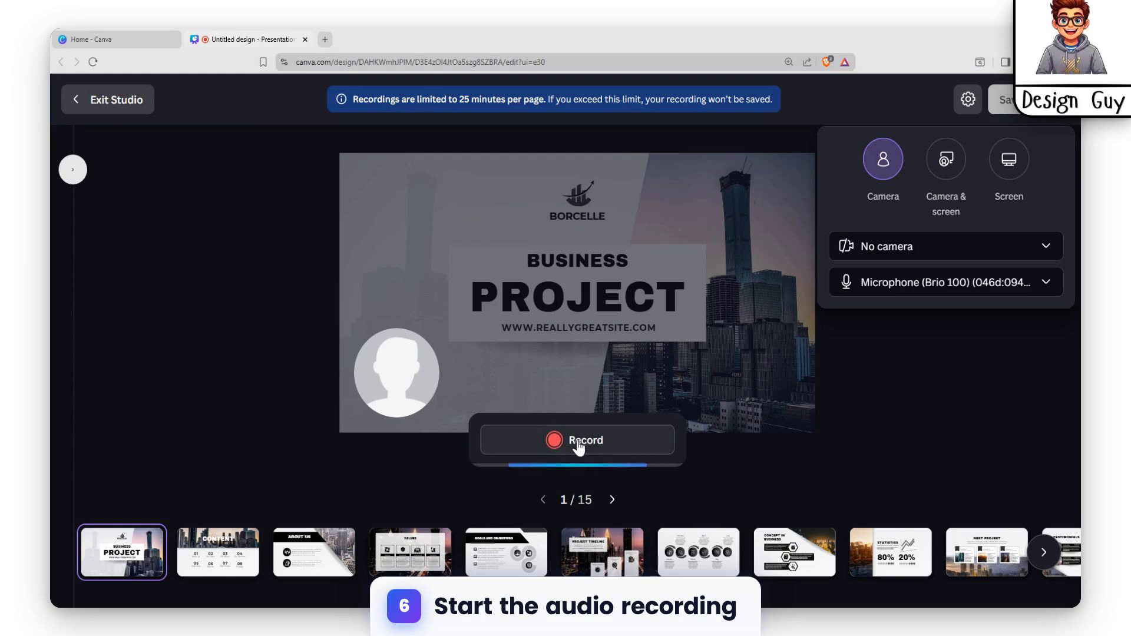
pyautogui.click(578, 442)
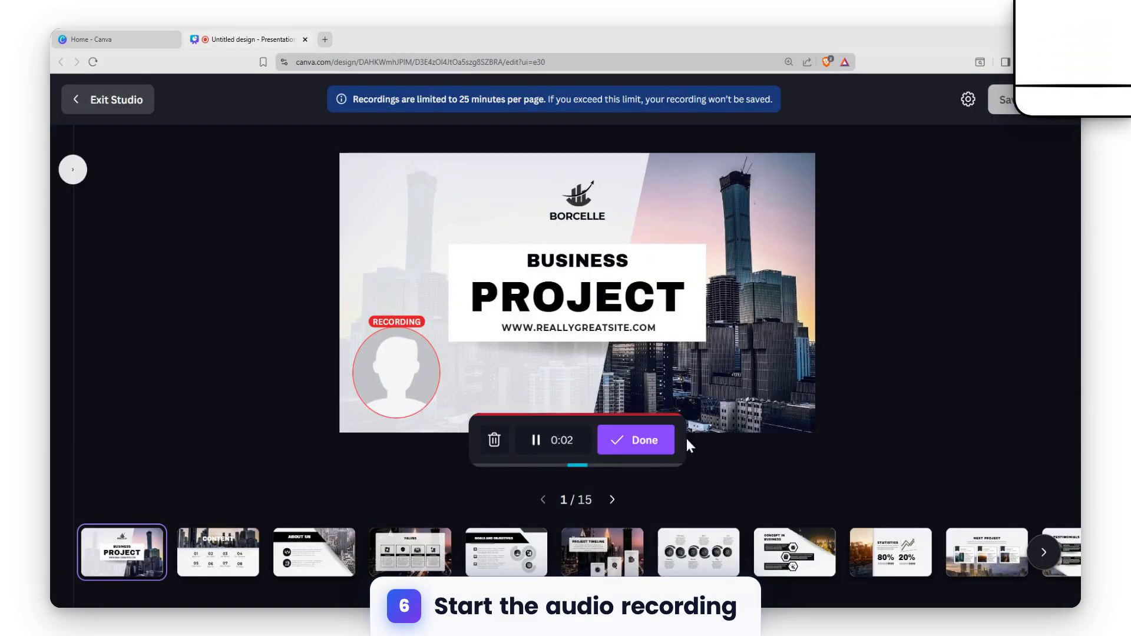
pyautogui.click(651, 449)
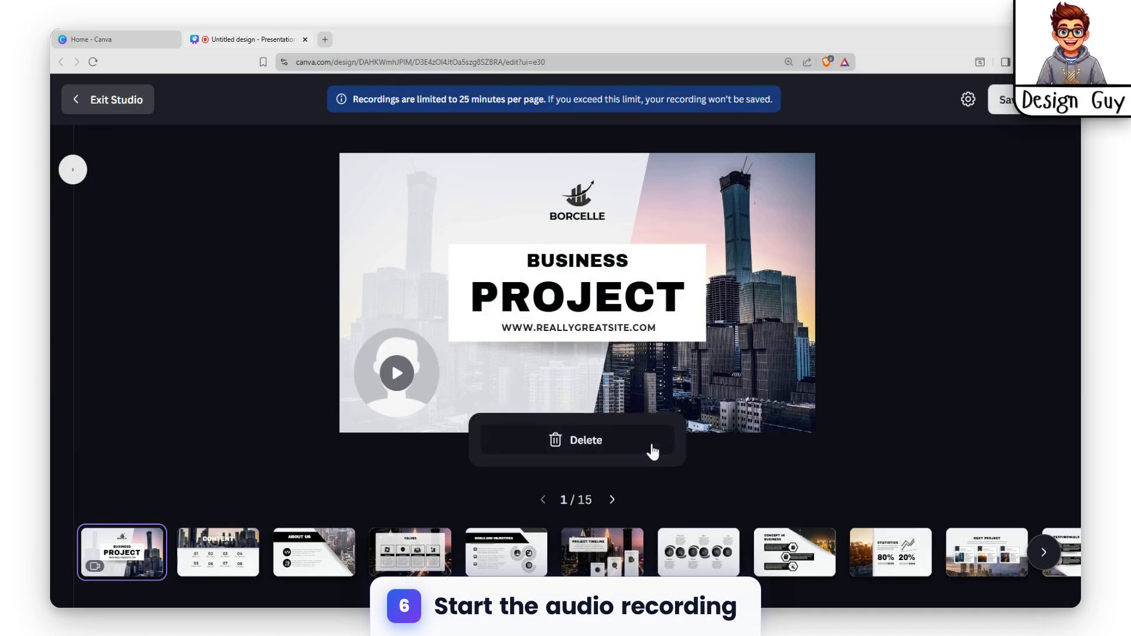
pyautogui.click(405, 382)
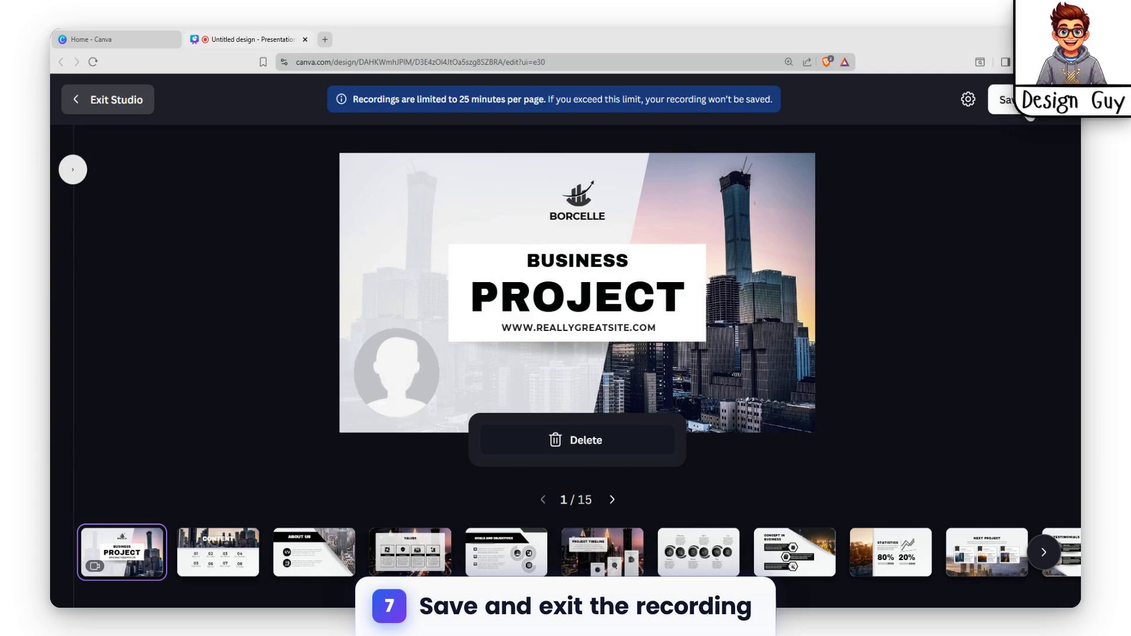
pyautogui.click(1027, 107)
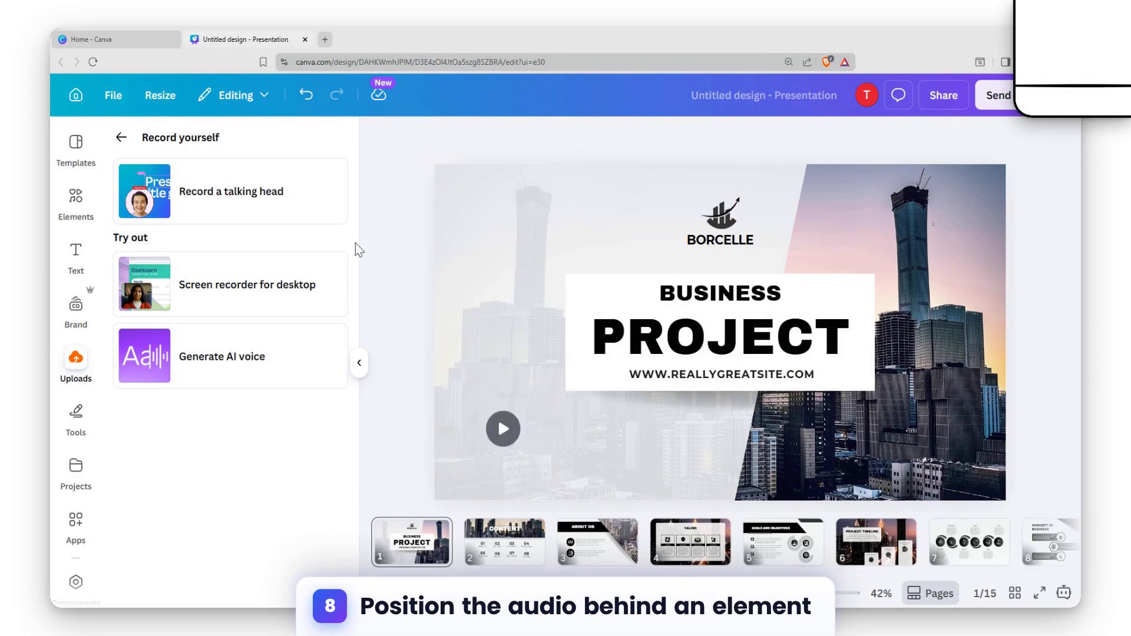
# Step: Move the recording's layer below the logo, directly above the slide background
pyautogui.click(546, 384)
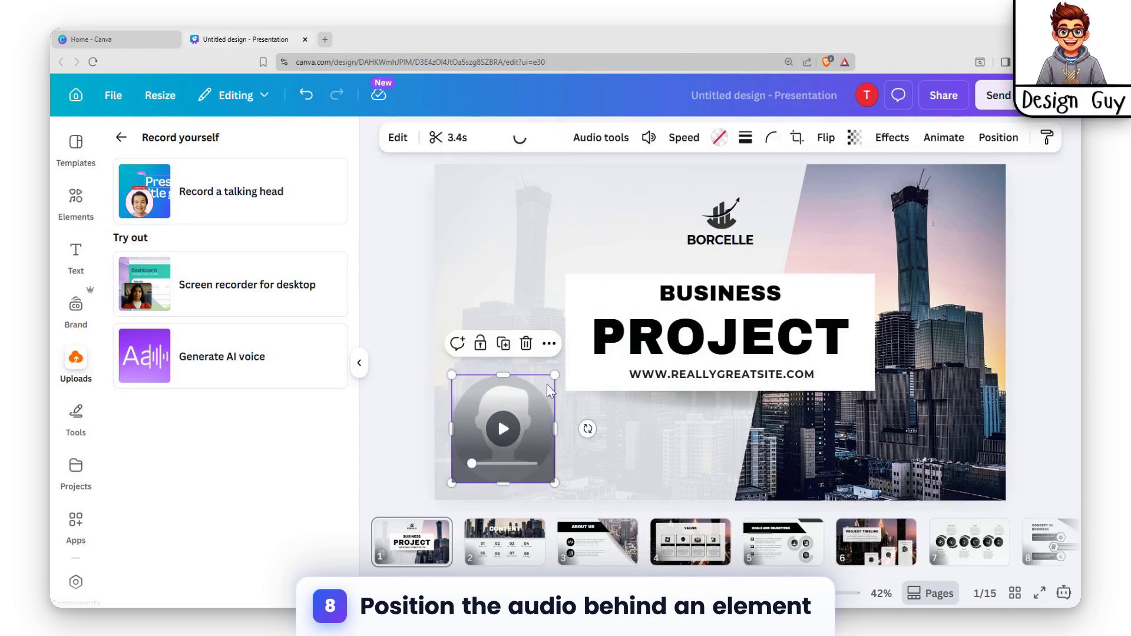
pyautogui.click(992, 141)
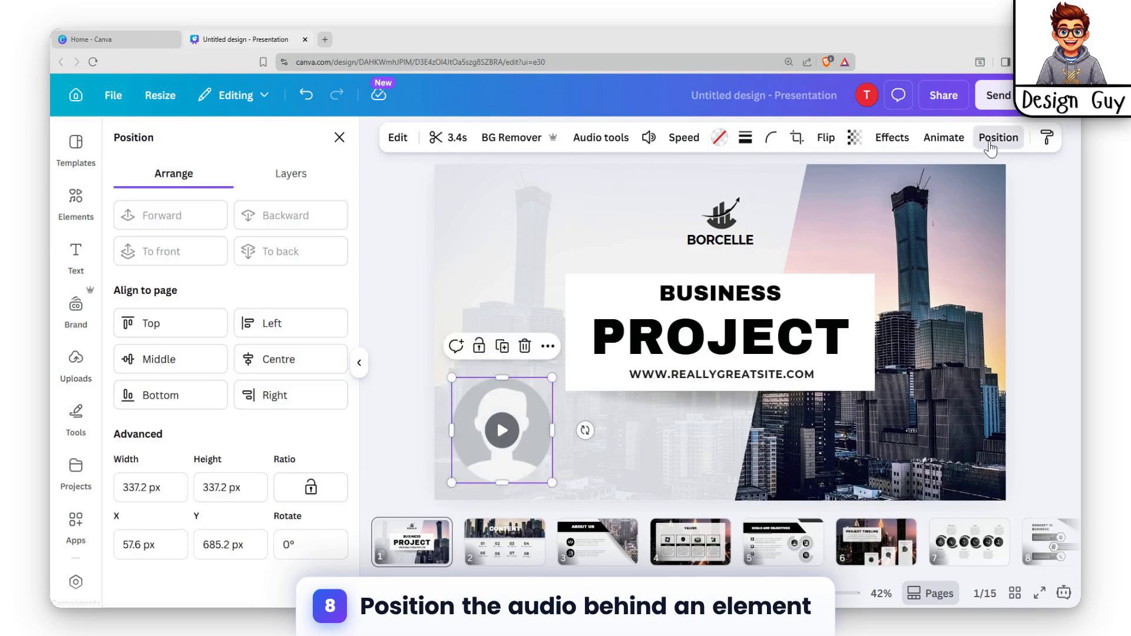
pyautogui.click(295, 182)
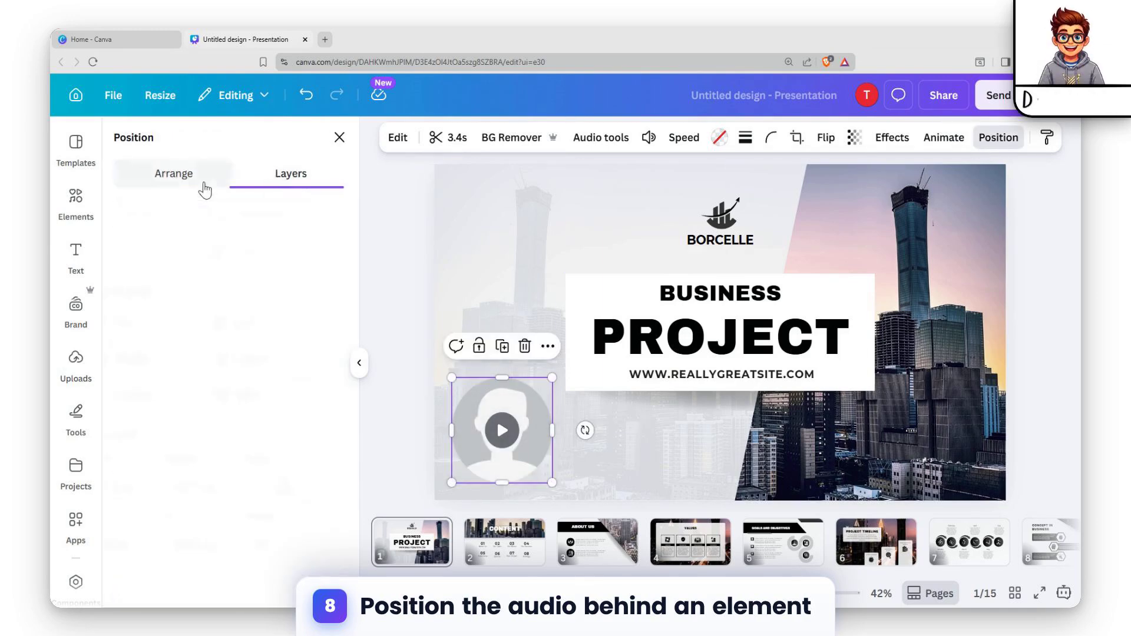
pyautogui.scroll(-2, 225, 503)
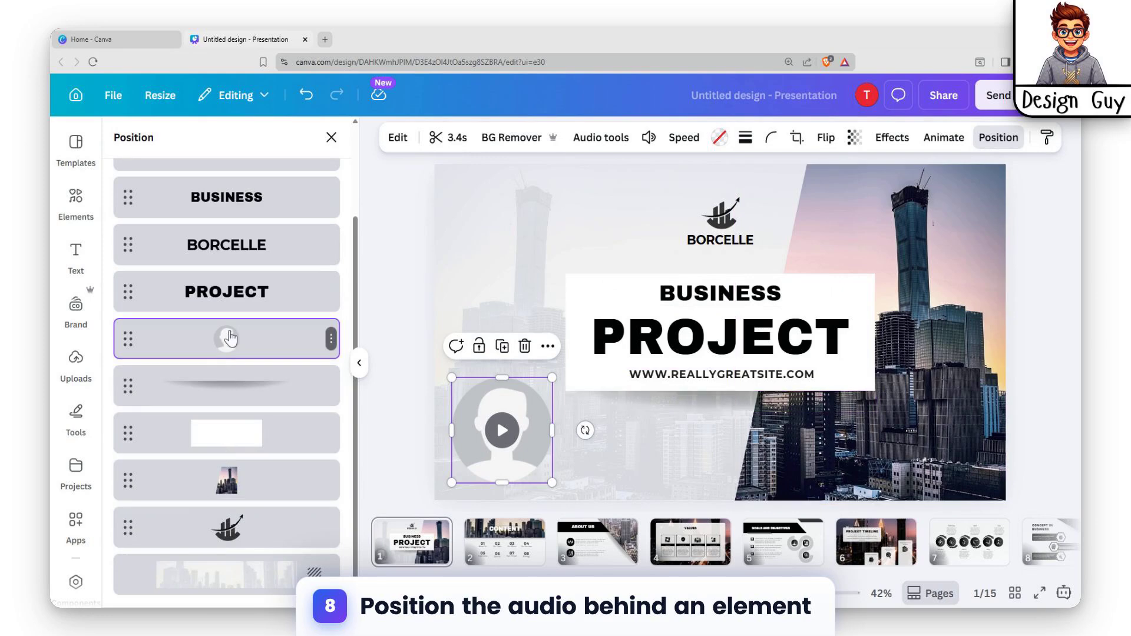
pyautogui.moveTo(230, 339); pyautogui.dragTo(231, 591)
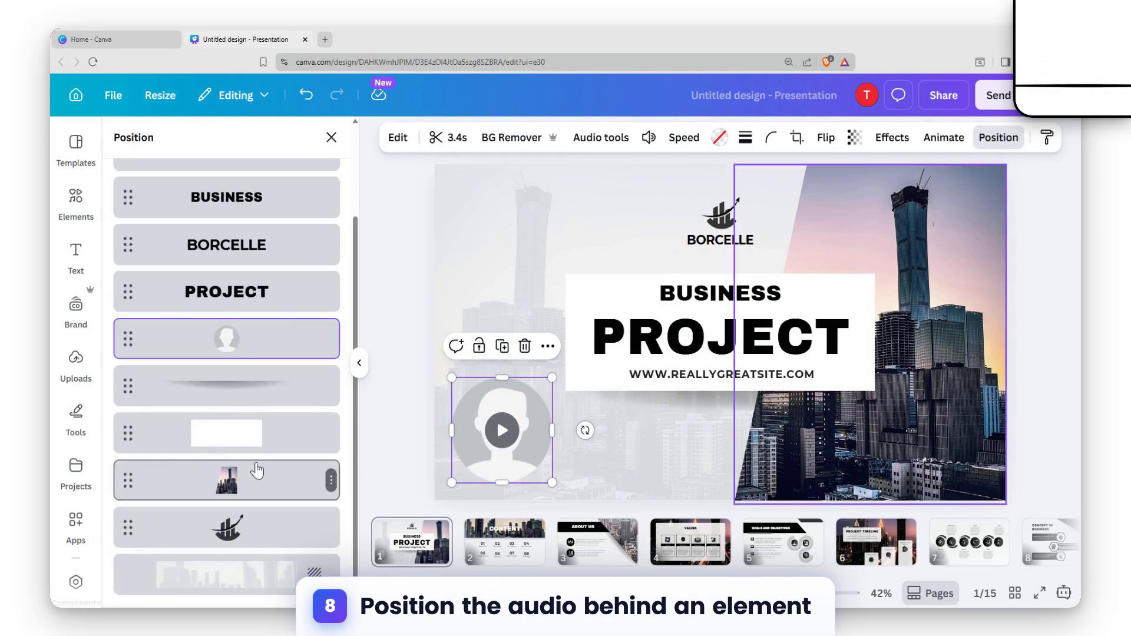
pyautogui.moveTo(243, 353); pyautogui.dragTo(302, 550)
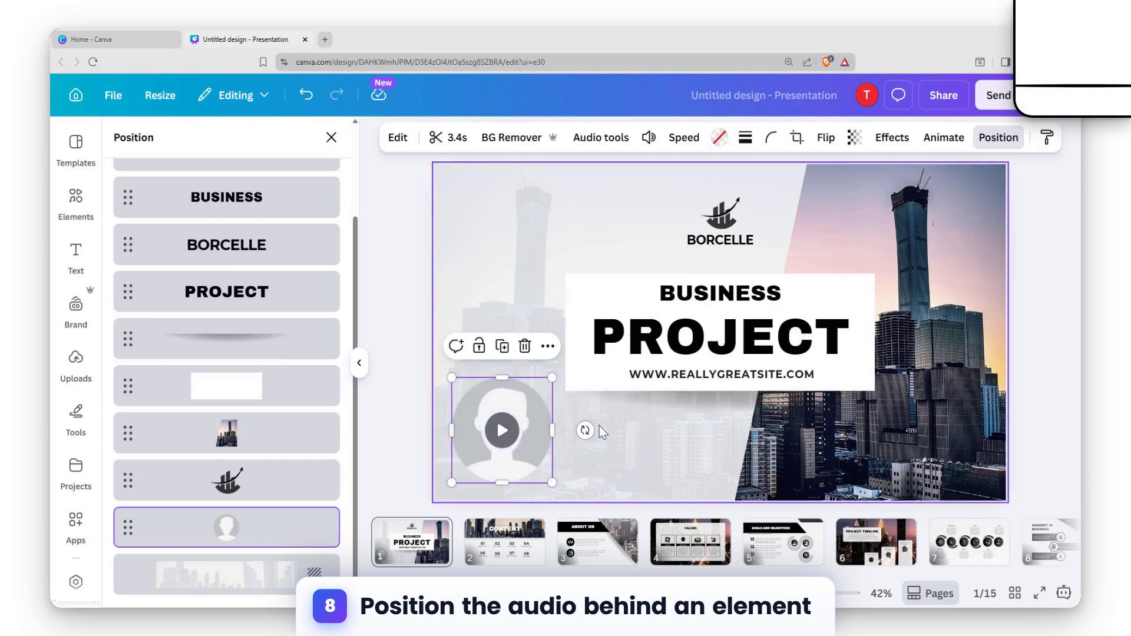
# Step: Shrink the recording to about 205 × 205 px and place it behind the white title box at about X 440, Y 355 px
pyautogui.moveTo(452, 377); pyautogui.dragTo(491, 420)
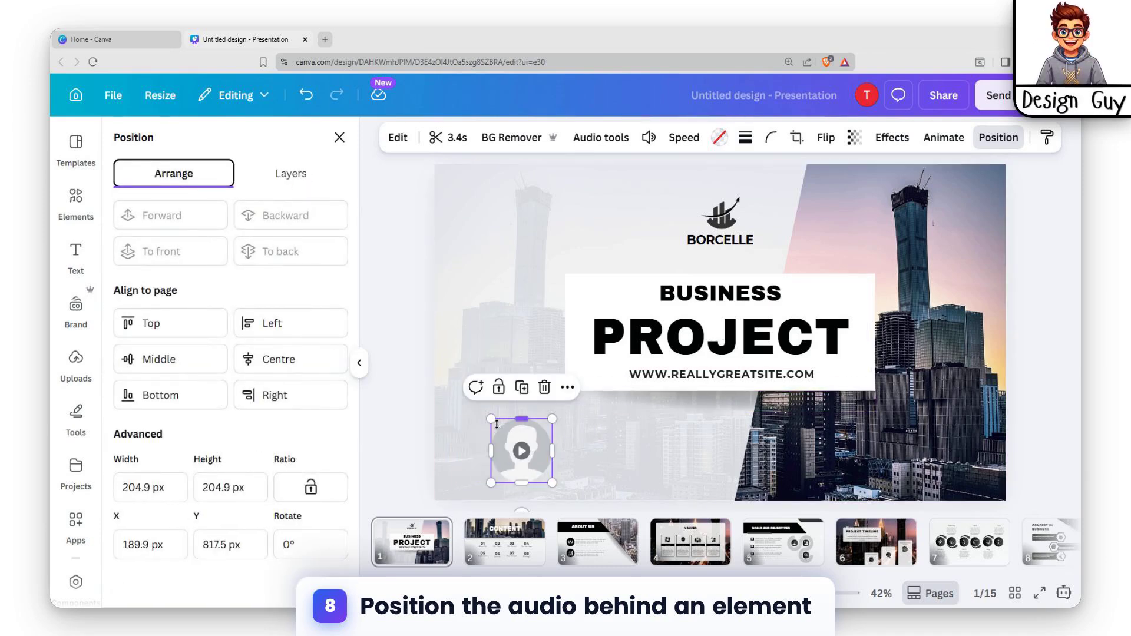
pyautogui.click(285, 176)
pyautogui.click(510, 436)
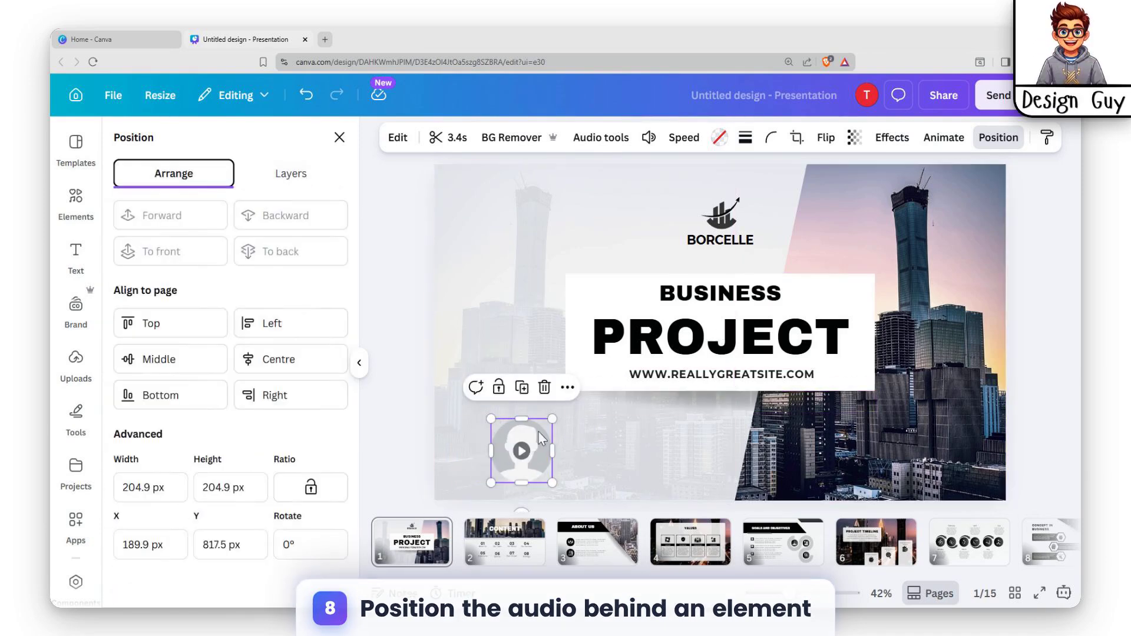
pyautogui.moveTo(539, 431); pyautogui.dragTo(618, 282)
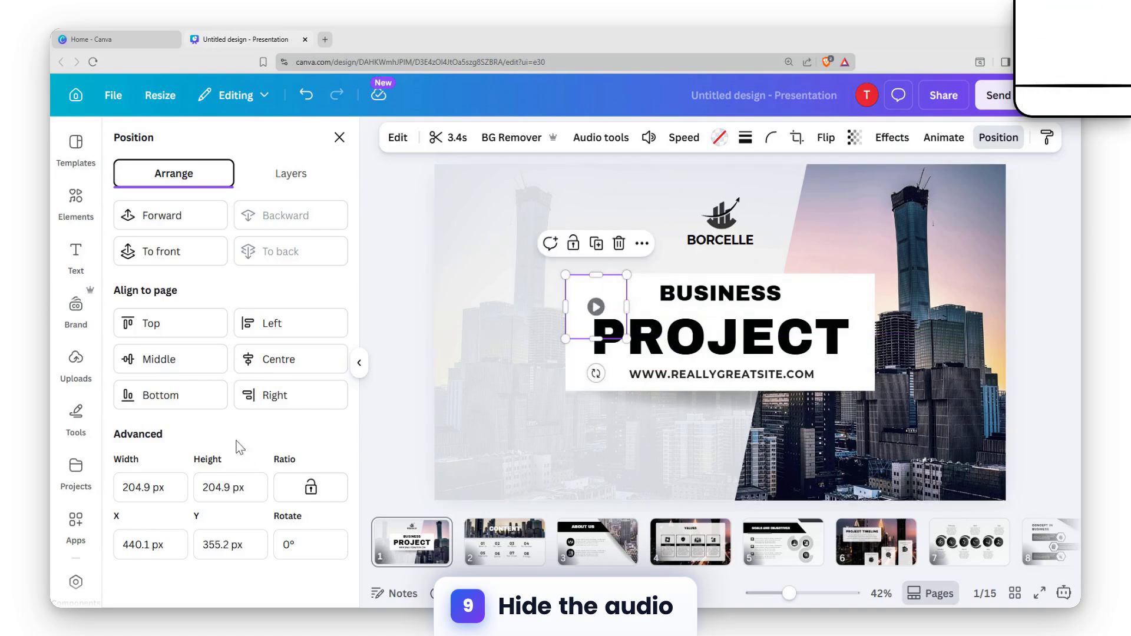
# Step: Check the recording's place in the layer order and preview the first slide in full screen
pyautogui.click(287, 175)
pyautogui.scroll(-3, 214, 524)
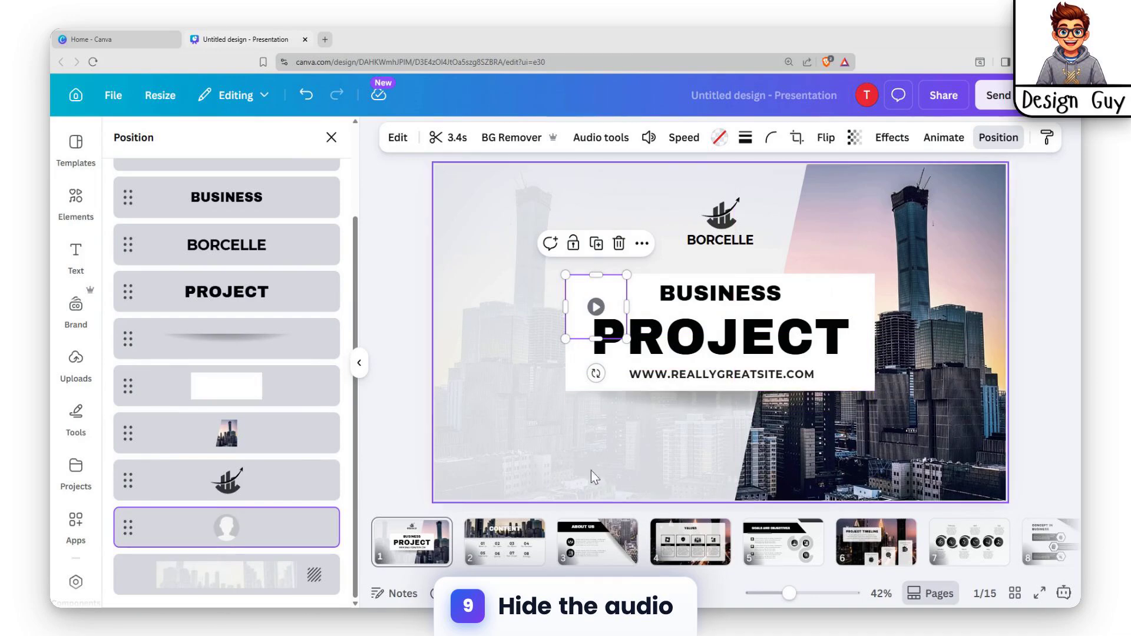
pyautogui.click(1009, 198)
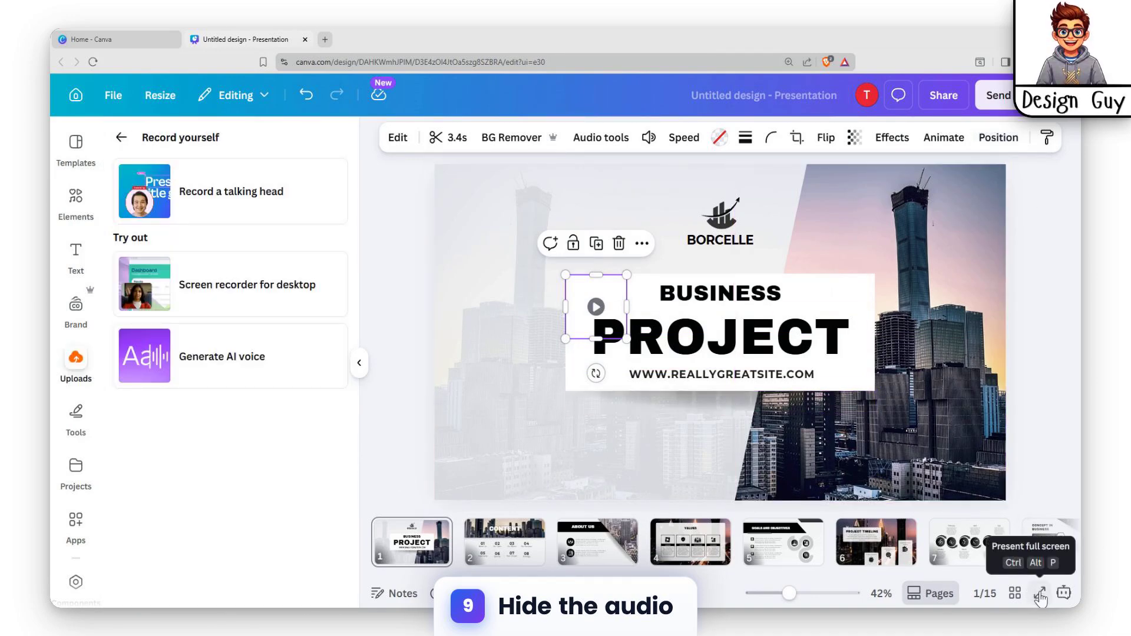
pyautogui.click(1040, 593)
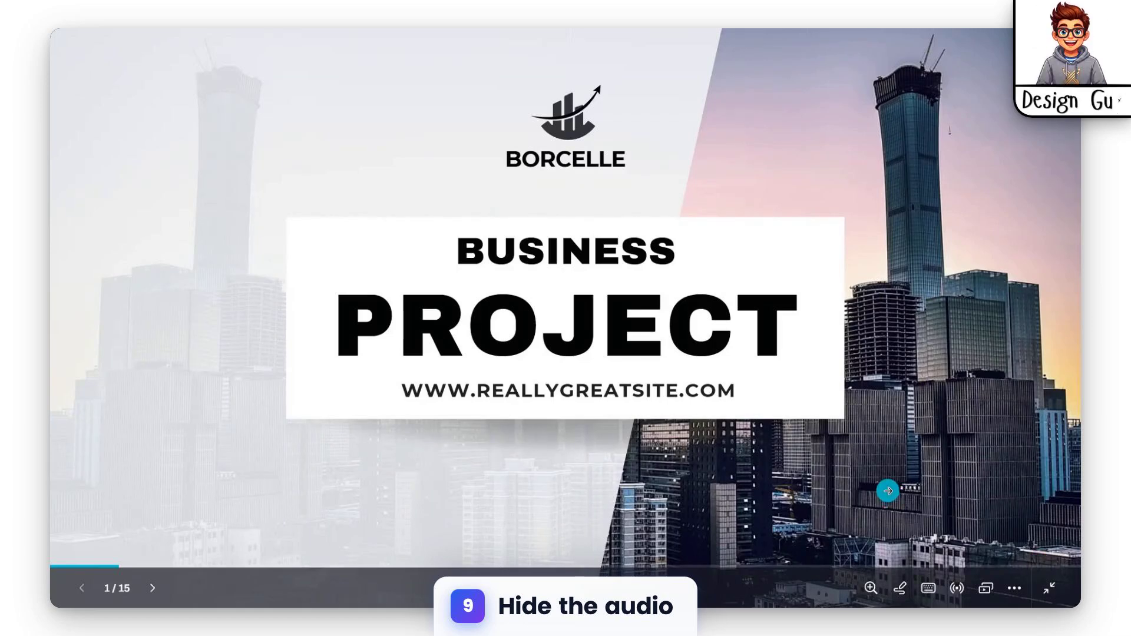
pyautogui.press('Escape')
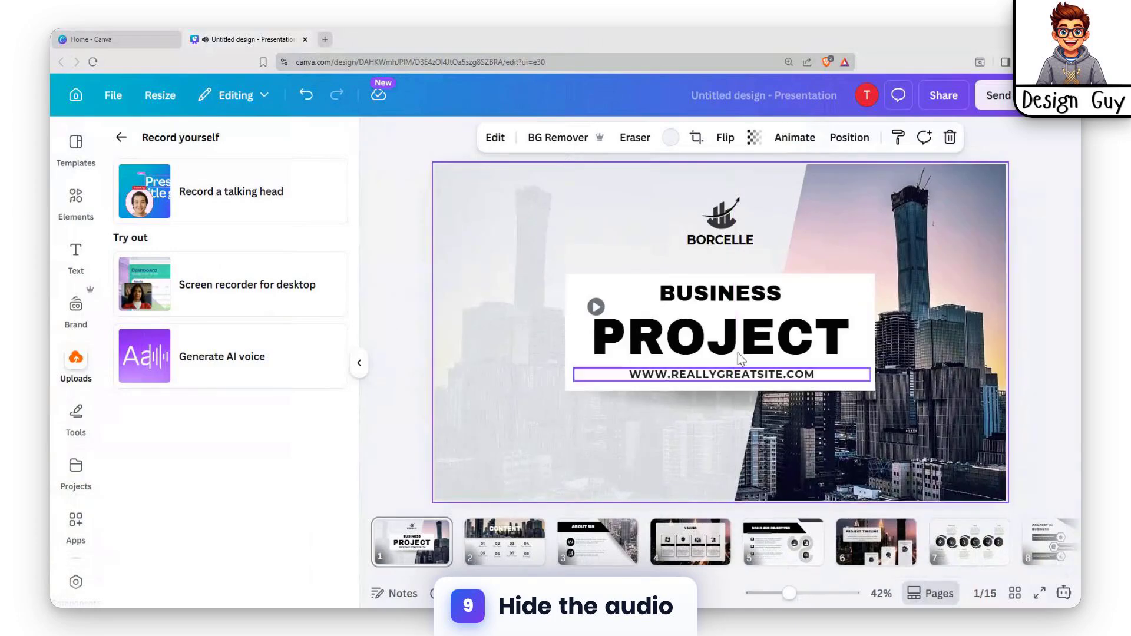
pyautogui.click(1047, 184)
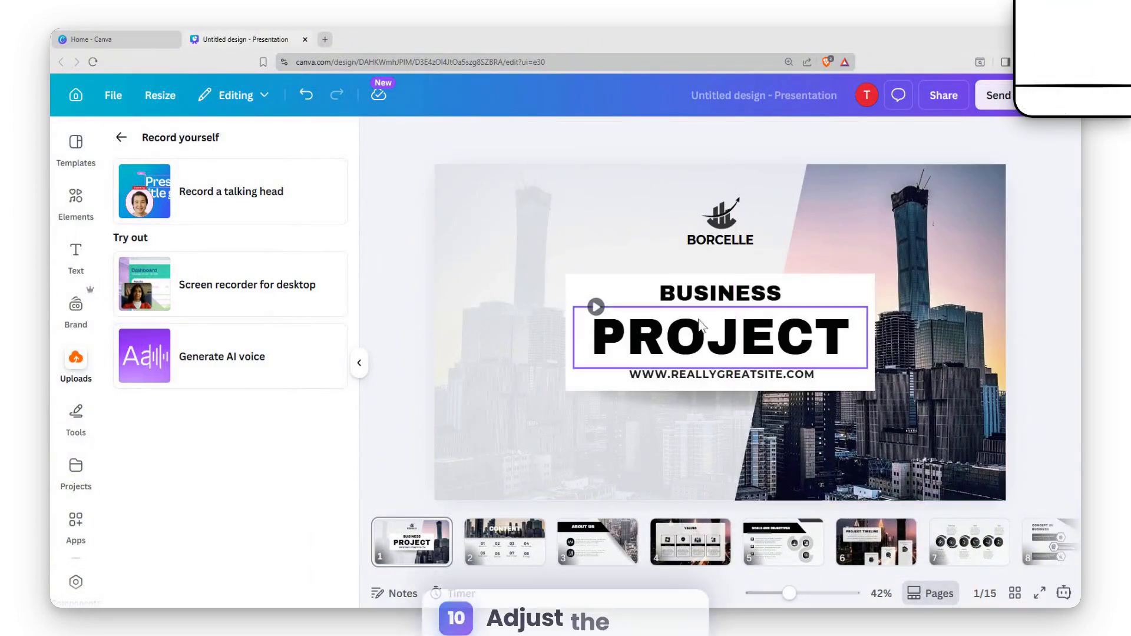
# Step: Select the hidden recording through its layer and trim its duration to 3.1 s
pyautogui.click(720, 240)
pyautogui.click(518, 318)
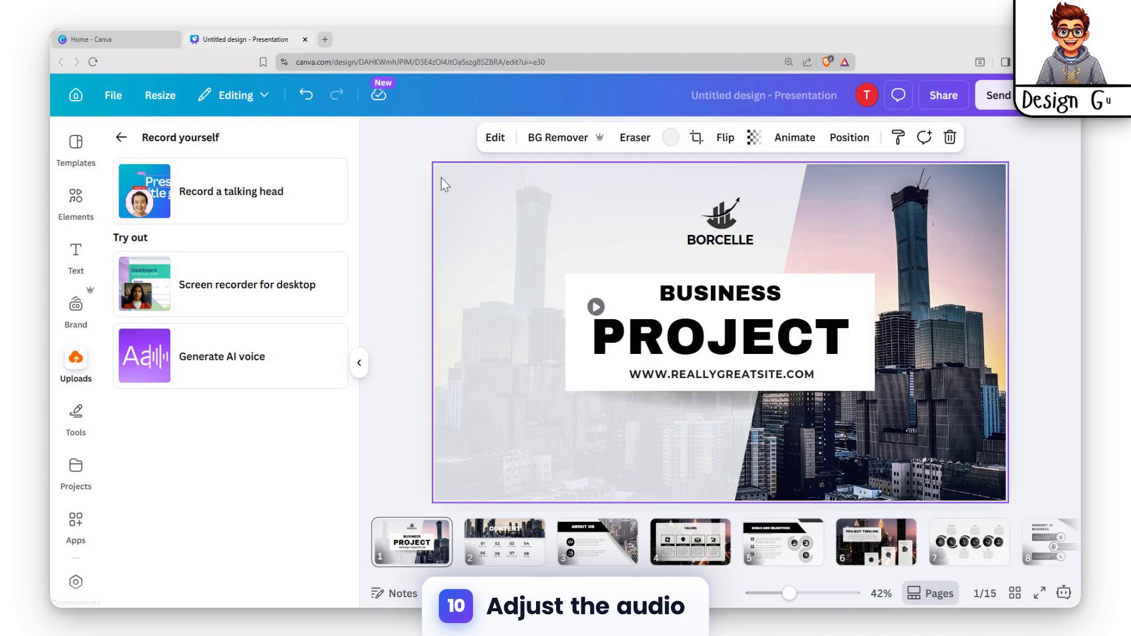
pyautogui.click(574, 348)
pyautogui.click(816, 142)
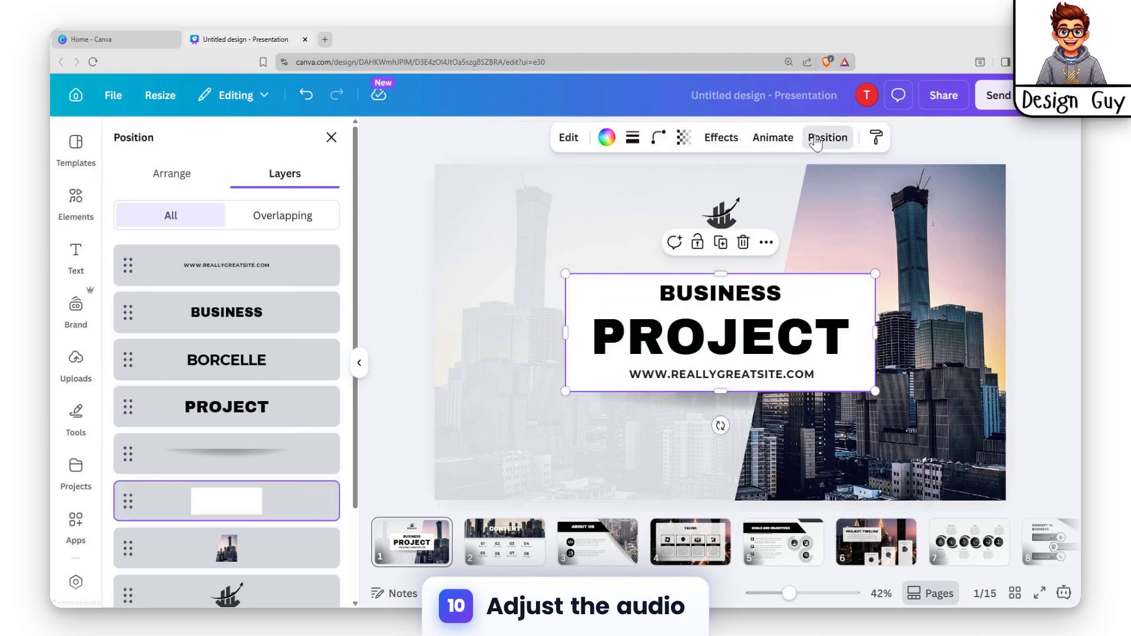
pyautogui.scroll(-2, 273, 361)
pyautogui.click(188, 538)
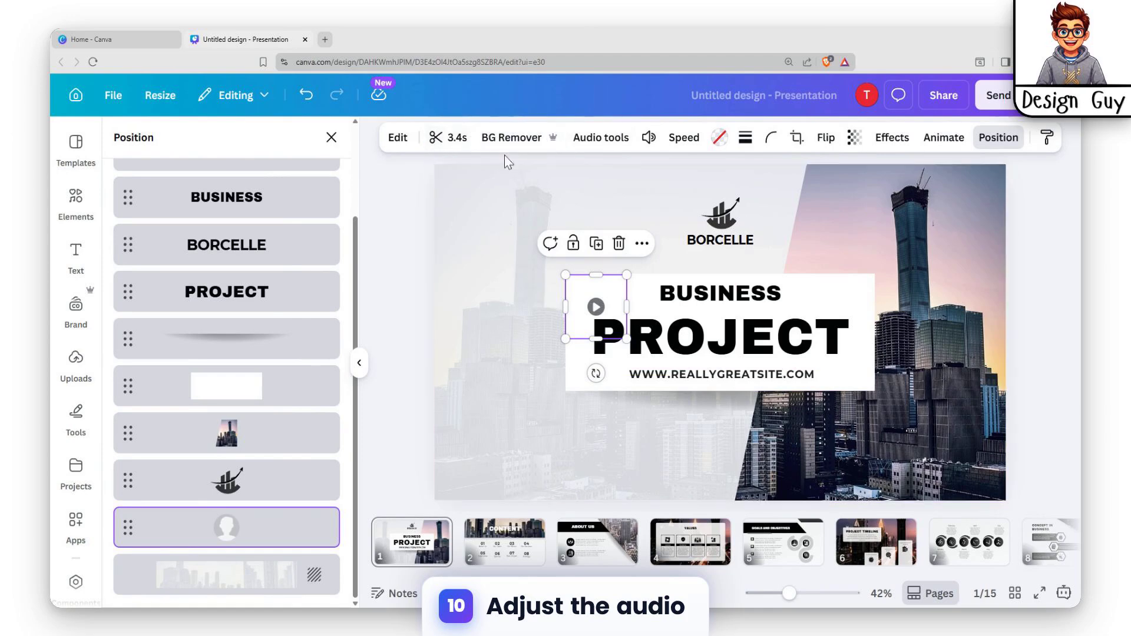
pyautogui.click(453, 138)
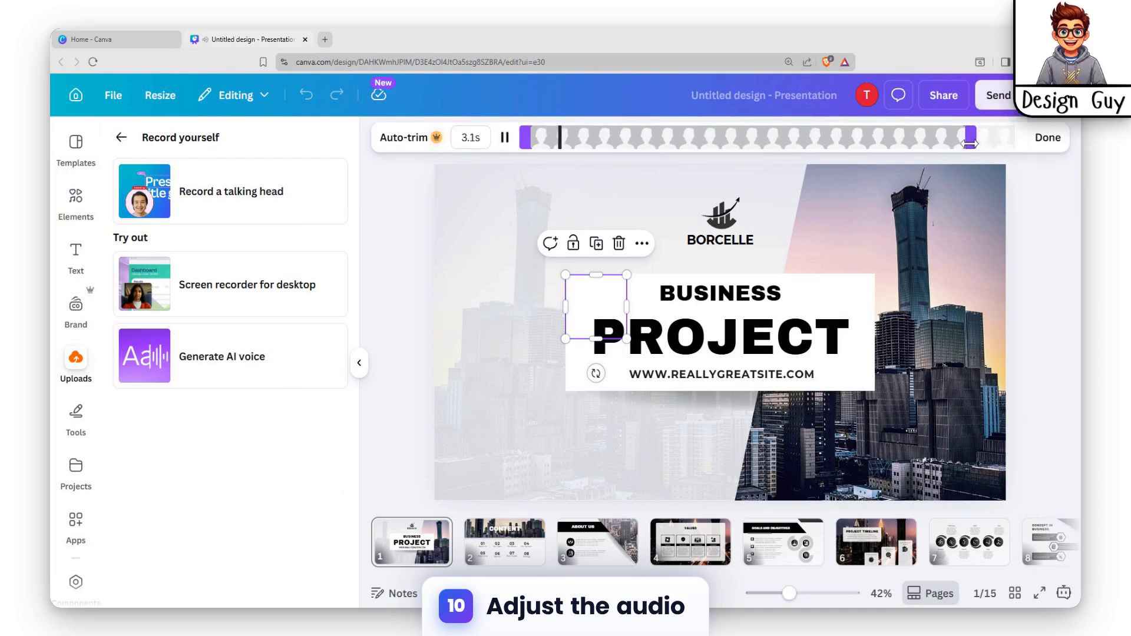
pyautogui.click(1047, 139)
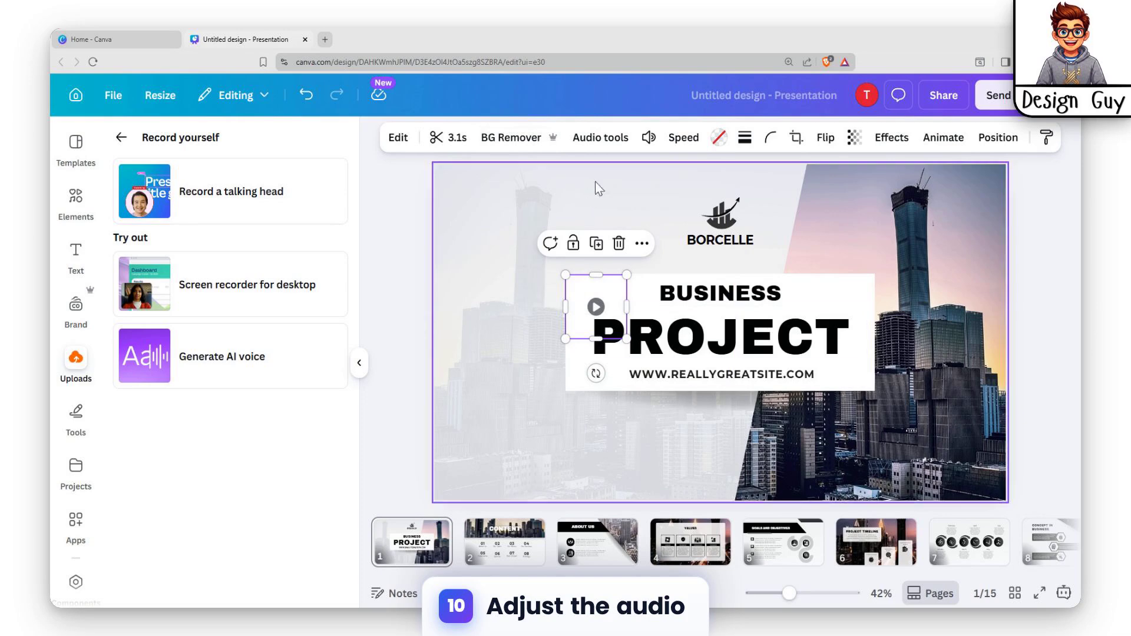
# Step: Check the recording's speed options and browse the full range of filters available for it
pyautogui.click(683, 141)
pyautogui.click(683, 141)
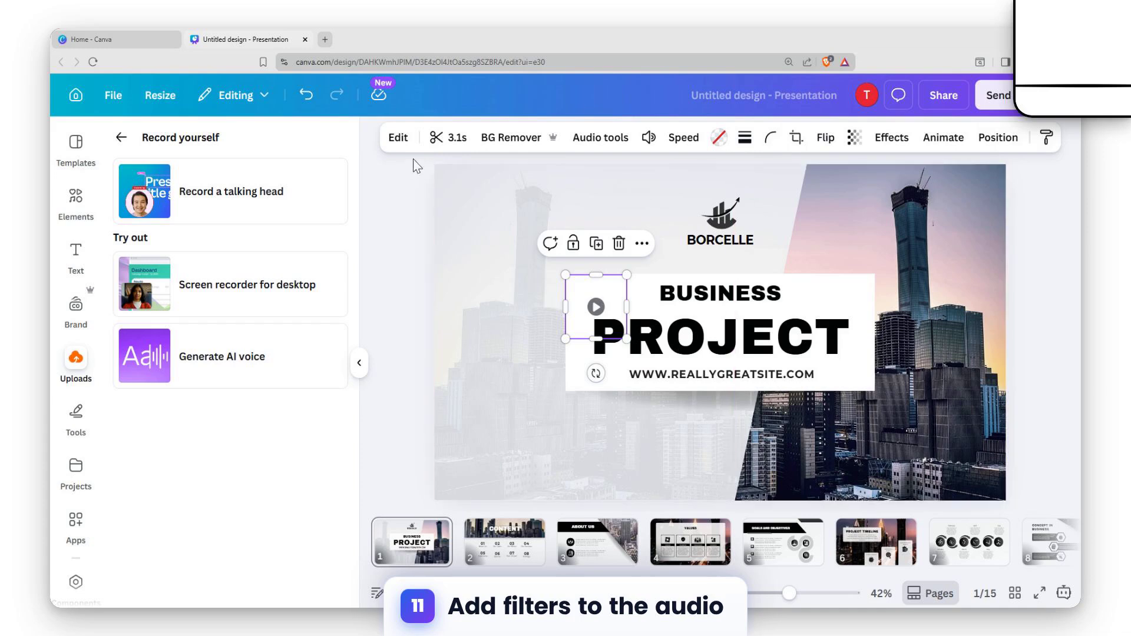
pyautogui.click(398, 137)
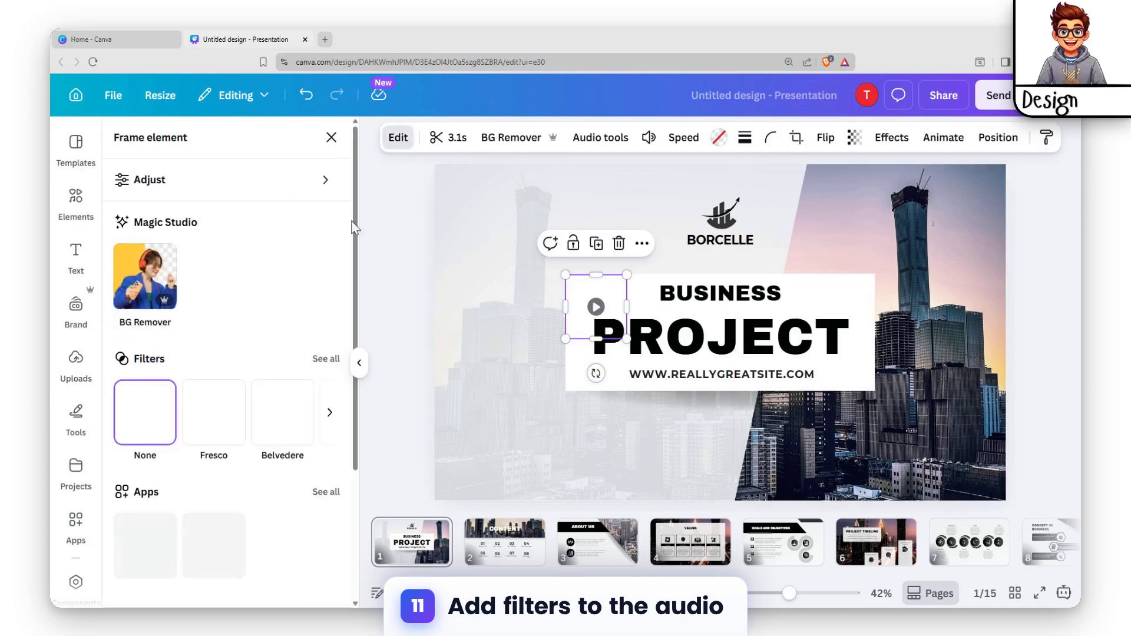
pyautogui.click(326, 359)
pyautogui.scroll(-5, 300, 389)
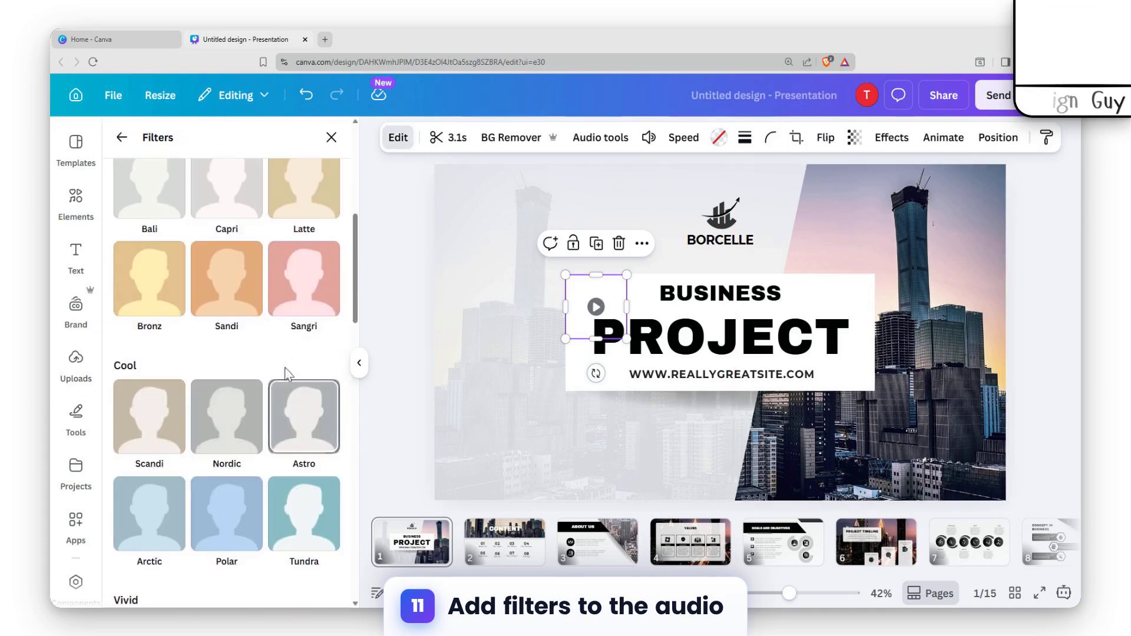
pyautogui.scroll(-2, 284, 373)
pyautogui.scroll(2, 304, 283)
pyautogui.scroll(4, 254, 264)
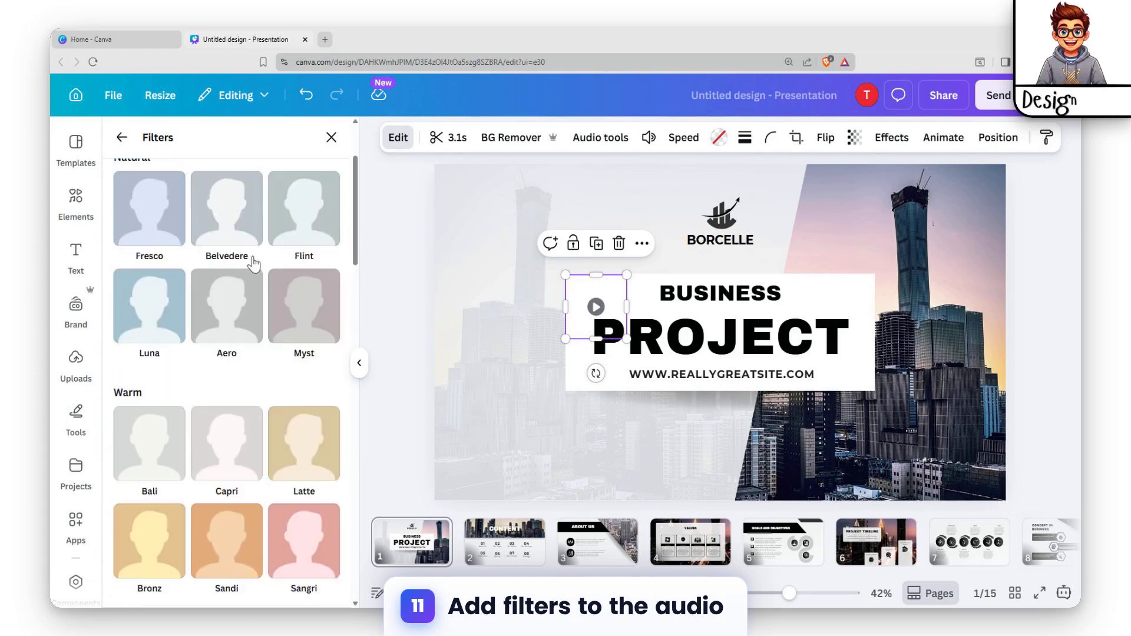
pyautogui.scroll(-5, 253, 264)
pyautogui.scroll(-15, 217, 295)
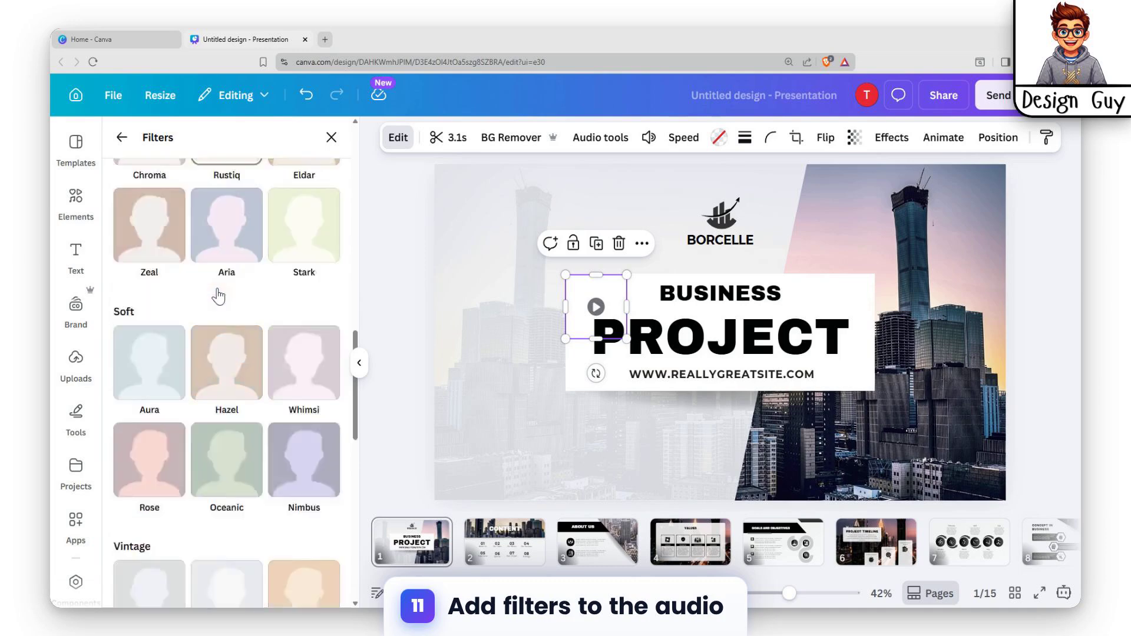
pyautogui.scroll(1, 177, 400)
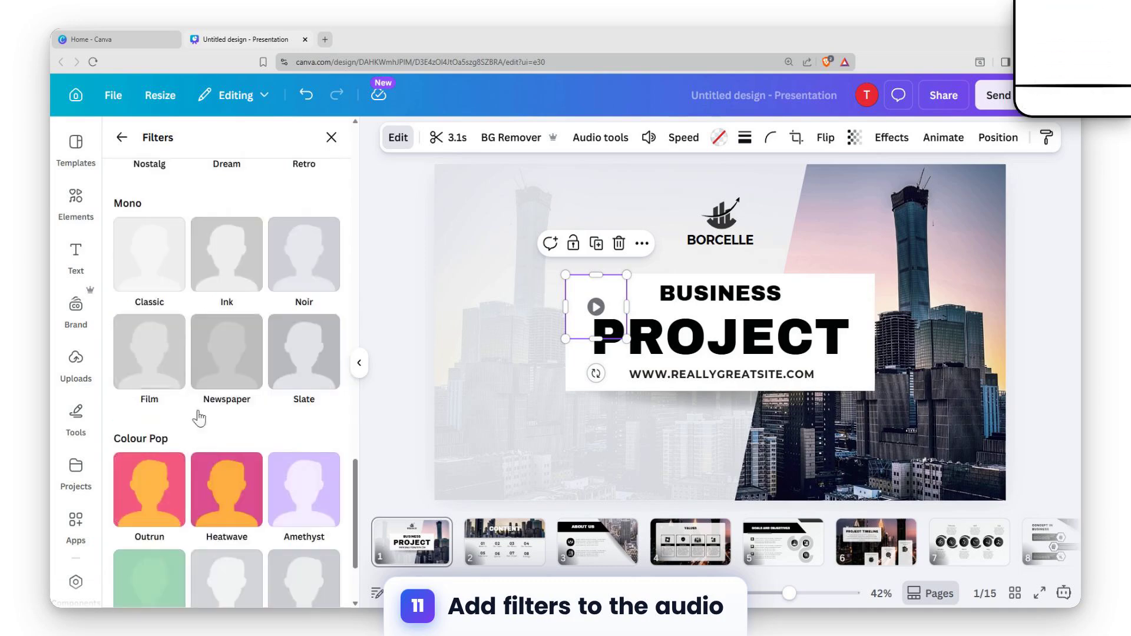
pyautogui.scroll(-1, 126, 449)
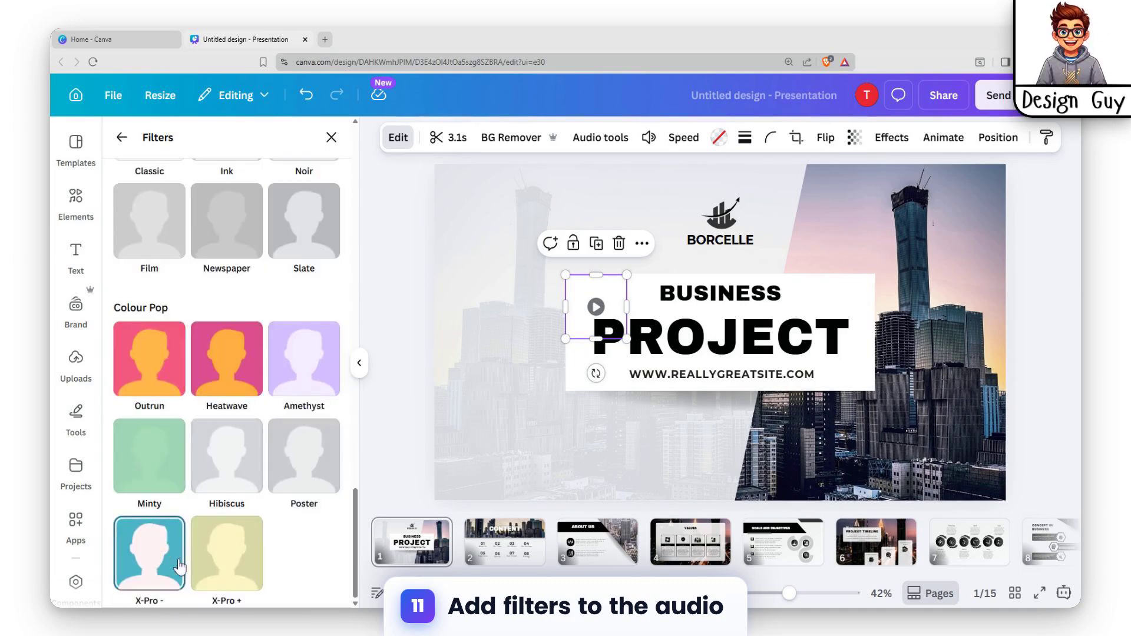
pyautogui.scroll(5, 333, 404)
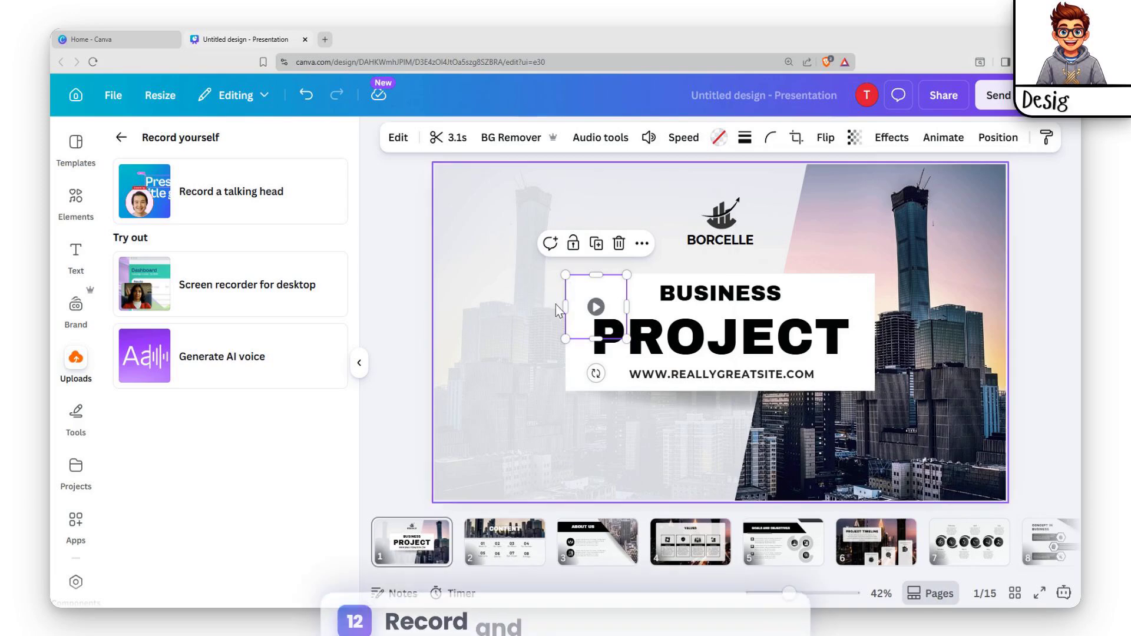
pyautogui.click(1018, 227)
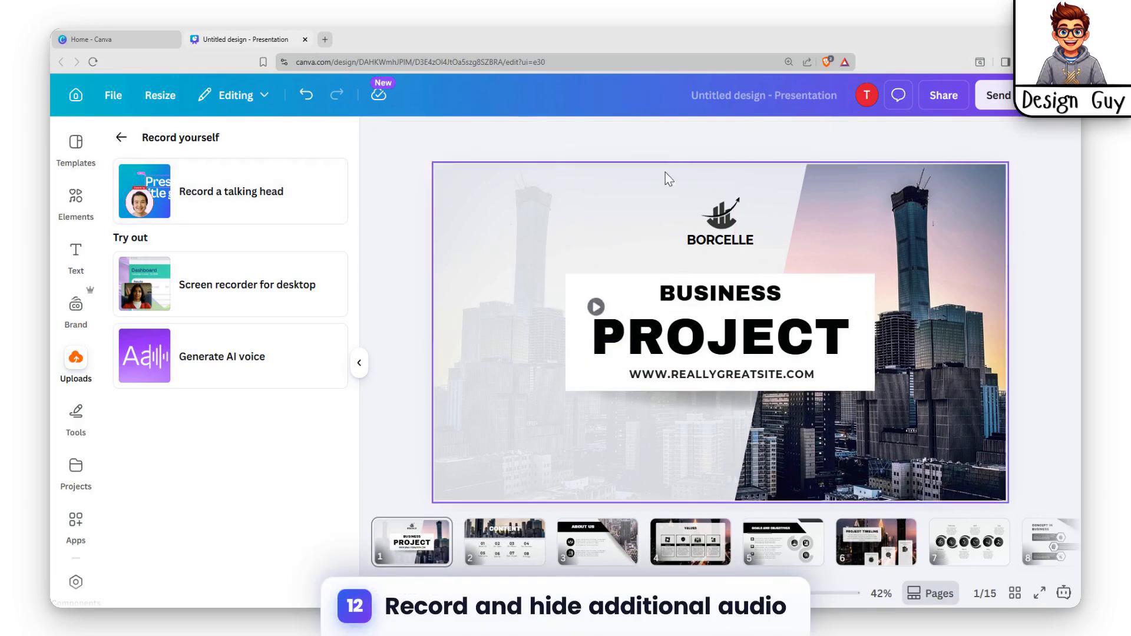
# Step: Record a short talking-head clip on slide 2, the Content slide, and save it to the design
pyautogui.click(504, 541)
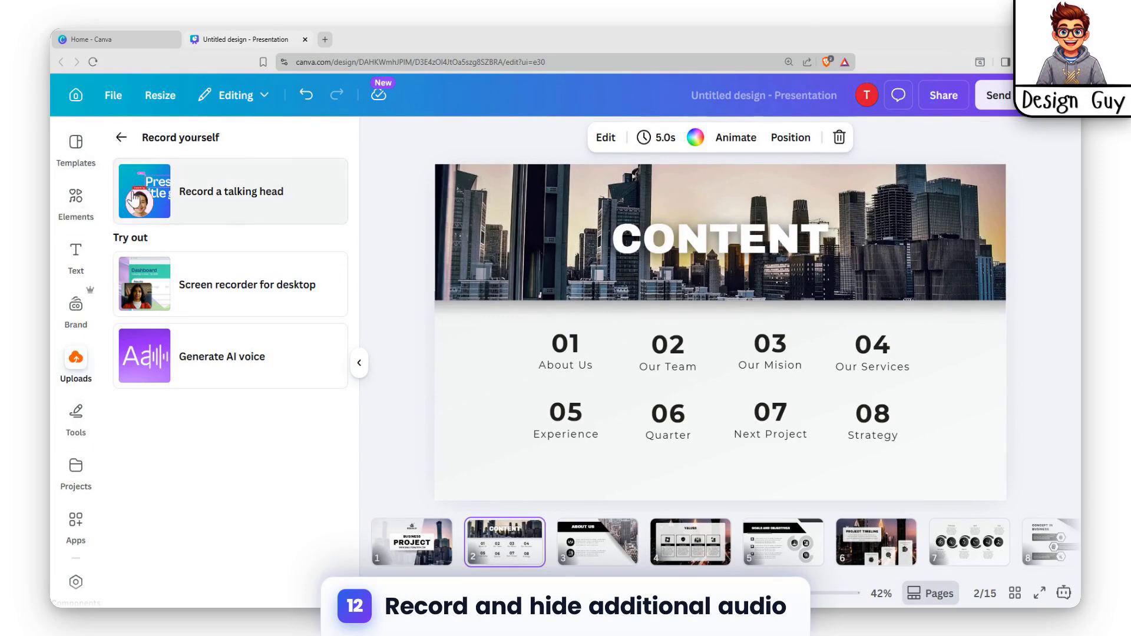
pyautogui.click(242, 194)
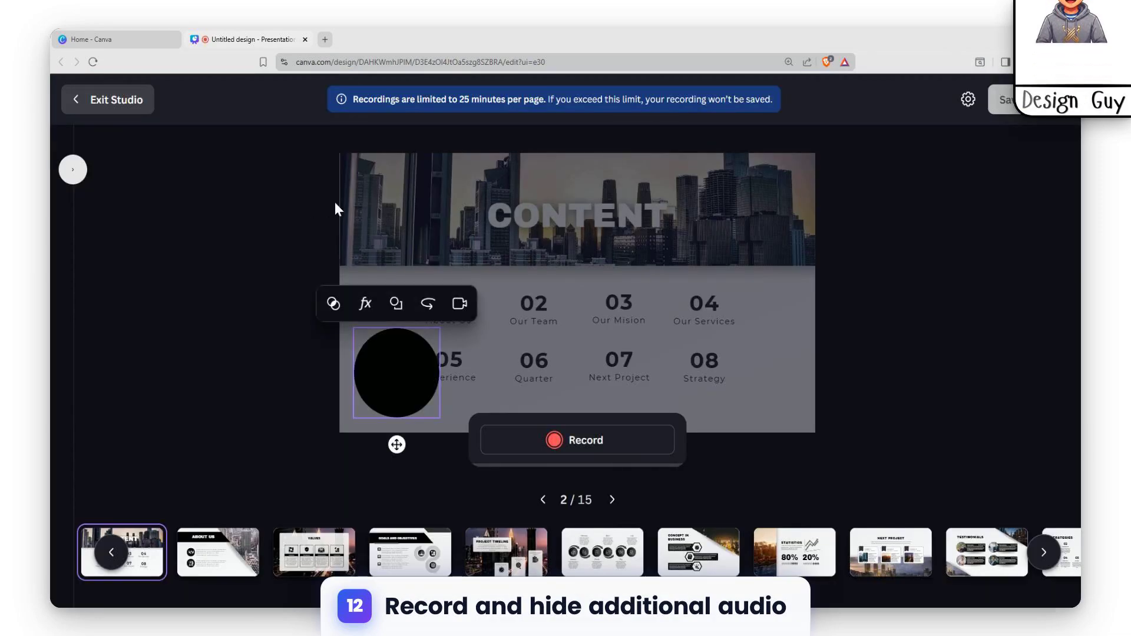
pyautogui.click(588, 450)
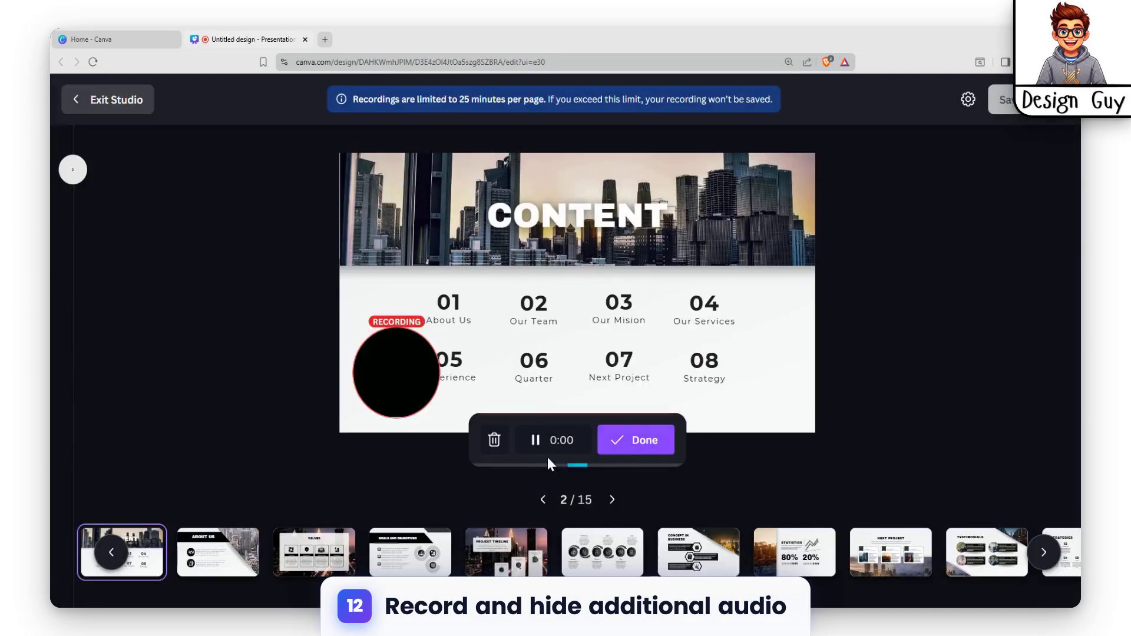
pyautogui.click(638, 440)
pyautogui.click(396, 380)
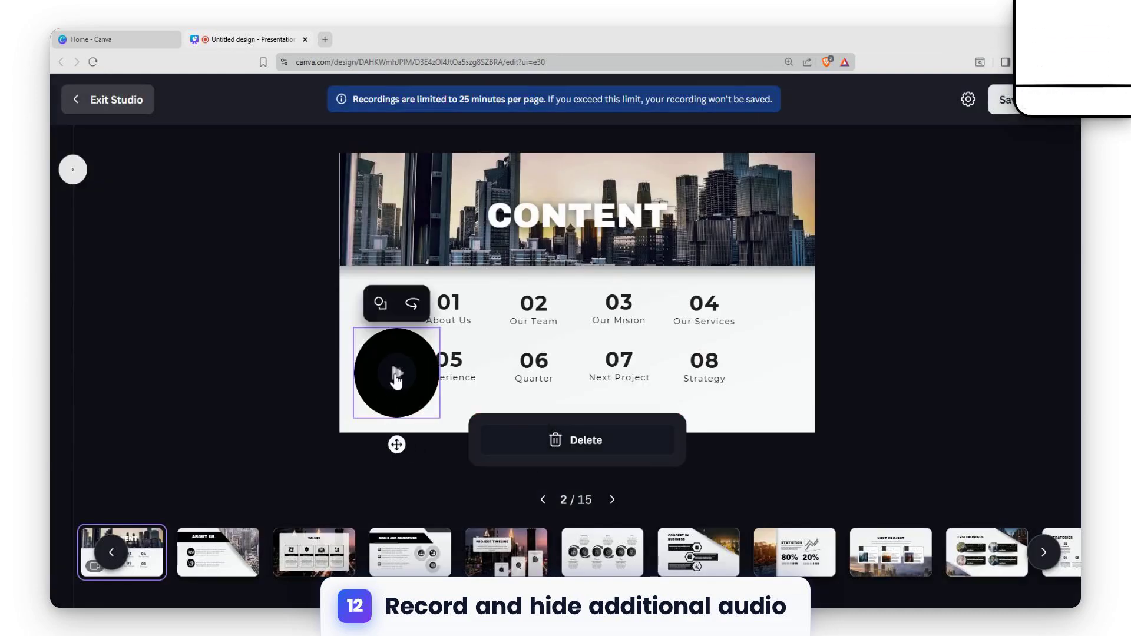
pyautogui.click(1003, 100)
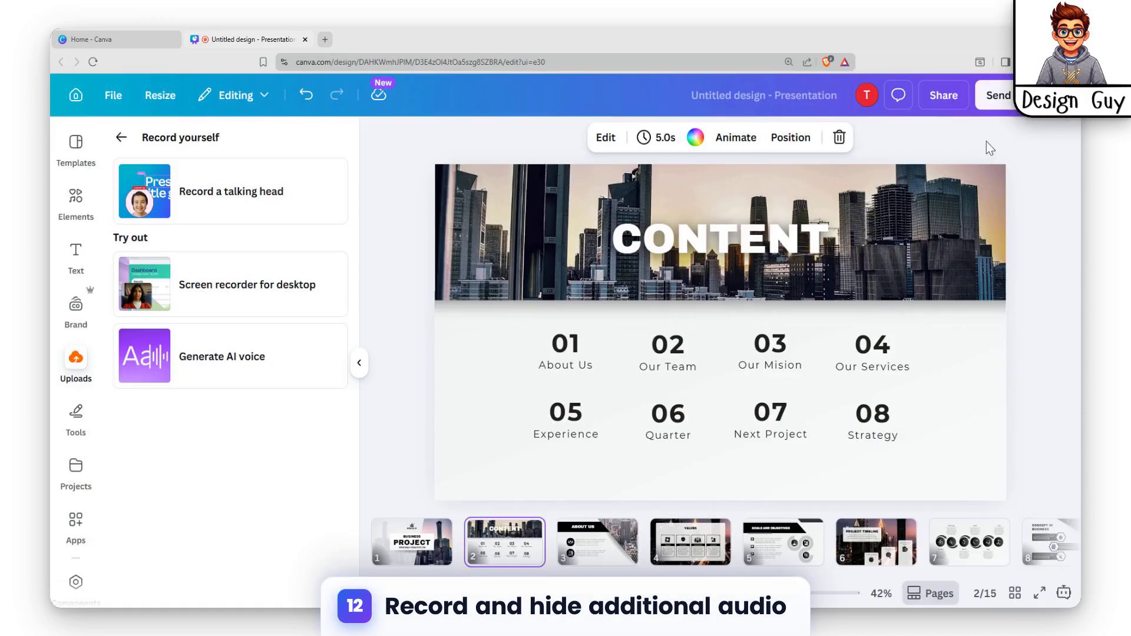
# Step: Move the new recording onto the Content slide's header photo and place its layer directly below the photo
pyautogui.click(492, 405)
pyautogui.moveTo(534, 398); pyautogui.dragTo(513, 227)
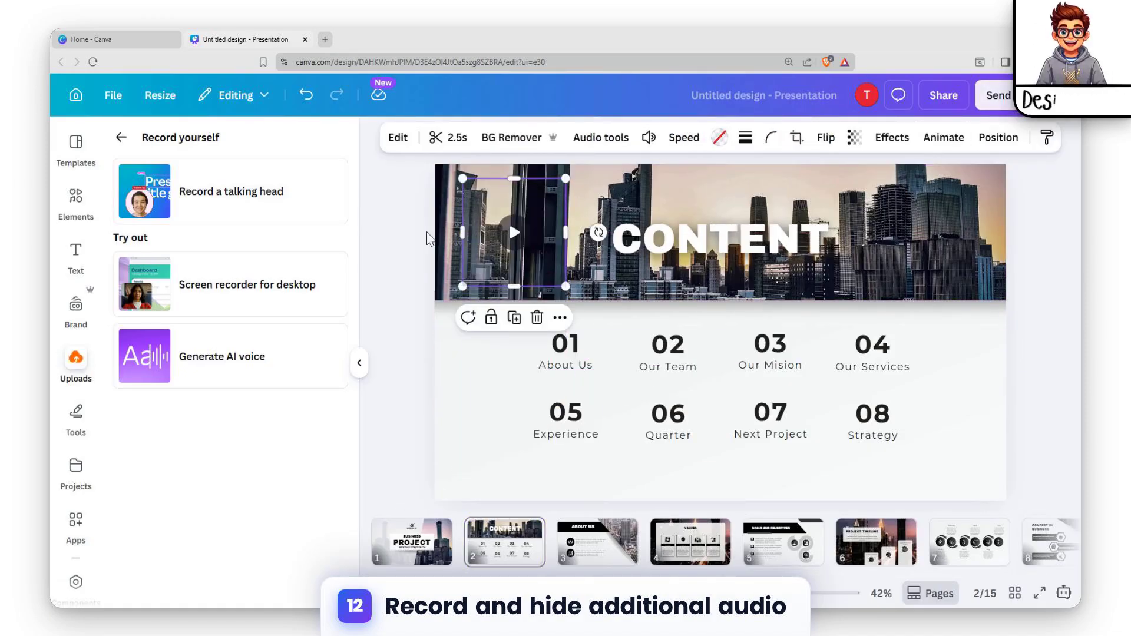
pyautogui.click(998, 137)
pyautogui.scroll(-1, 252, 461)
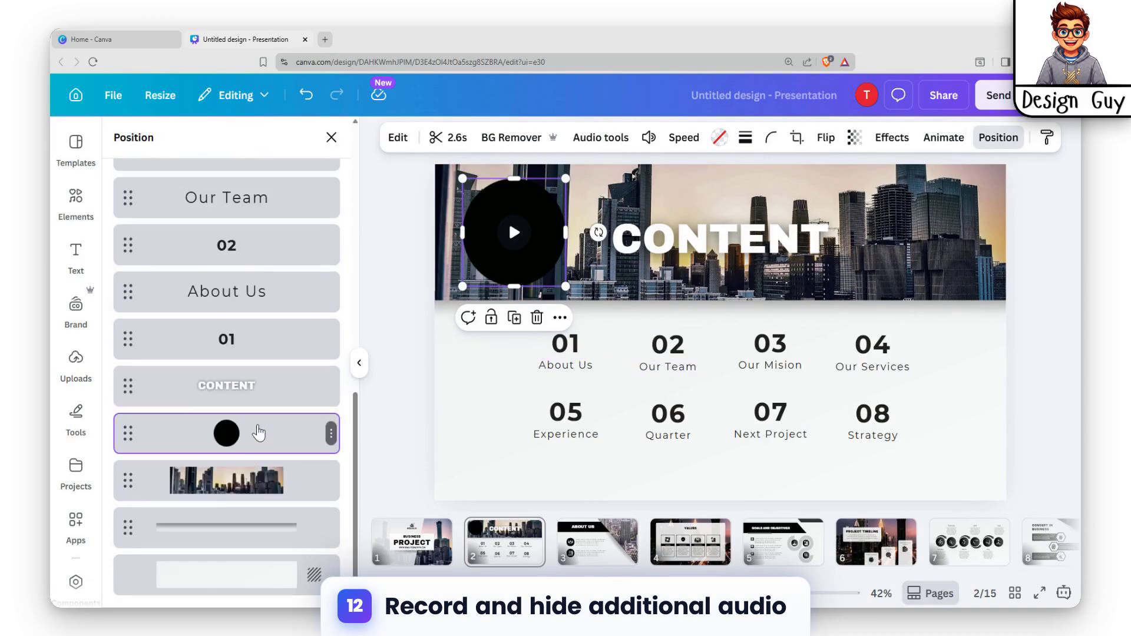
pyautogui.moveTo(258, 432); pyautogui.dragTo(239, 483)
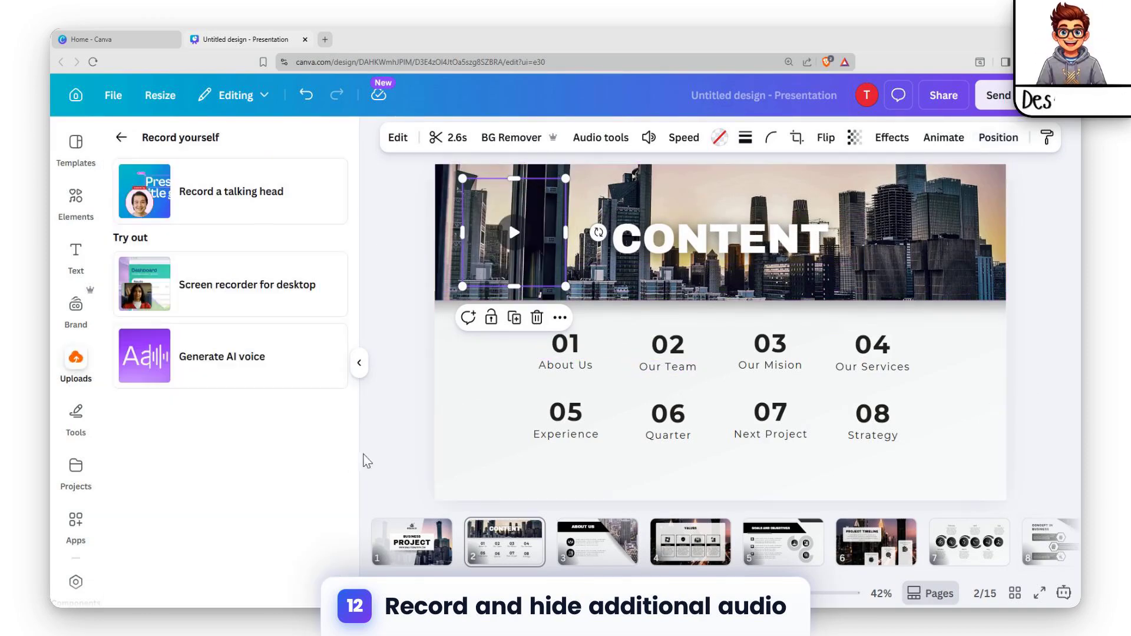
pyautogui.click(362, 459)
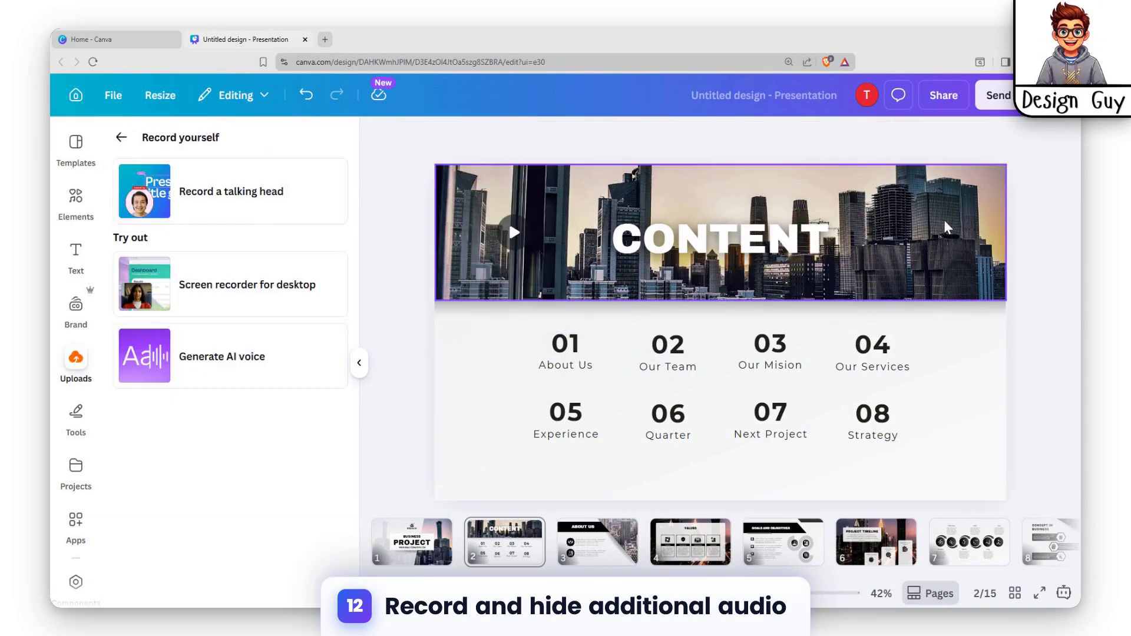
# Step: Preview the Content slide in full screen to check that its recording is hidden
pyautogui.click(1040, 594)
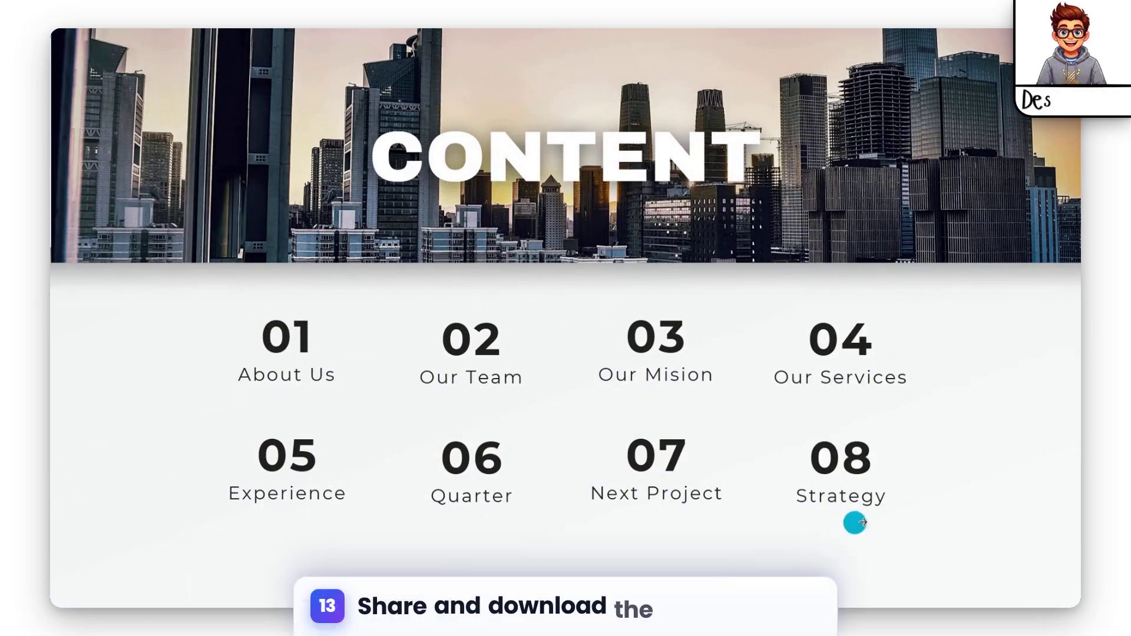
pyautogui.press('Escape')
pyautogui.click(1062, 469)
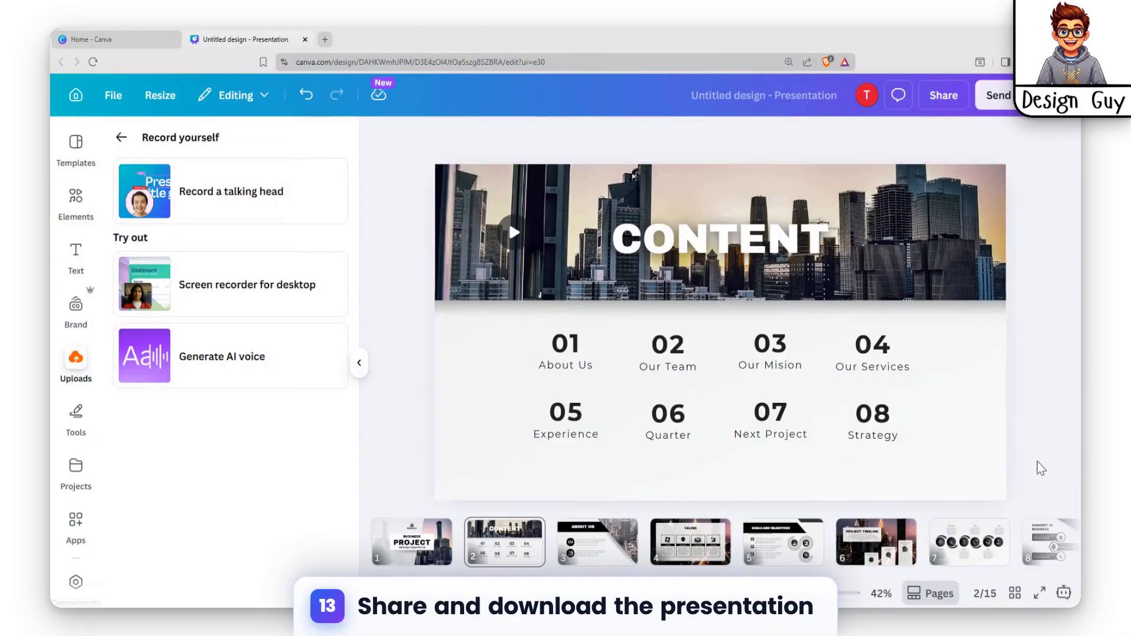
# Step: Return to the first slide, set the presentation's download options to MP4 Video at 4K (UHD) quality, and close them without downloading
pyautogui.click(438, 550)
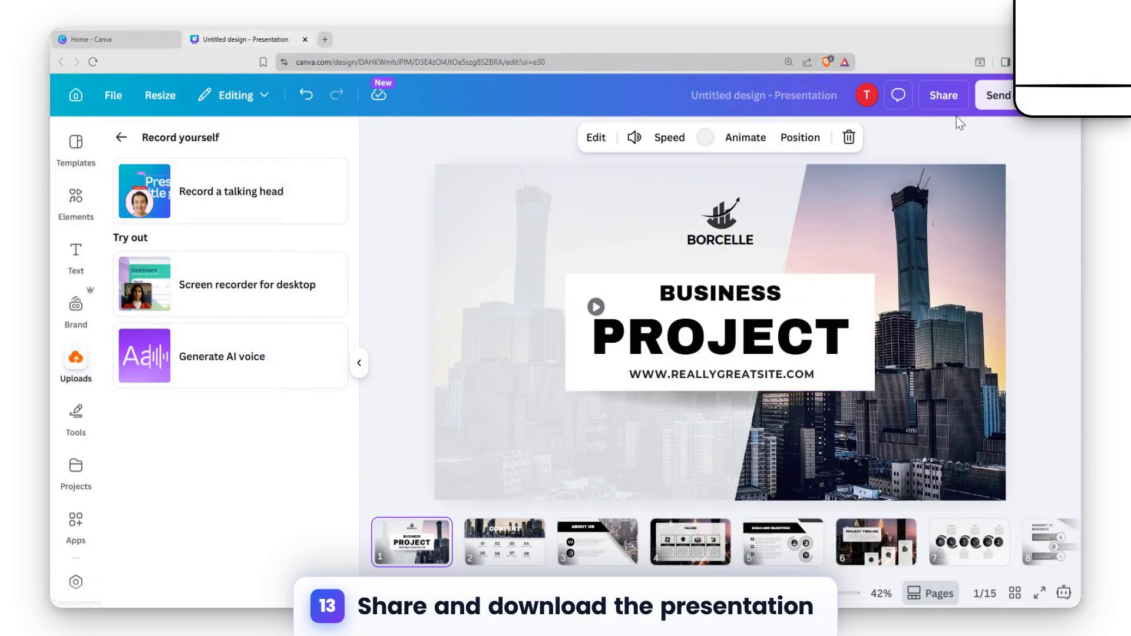
pyautogui.click(954, 97)
pyautogui.click(825, 478)
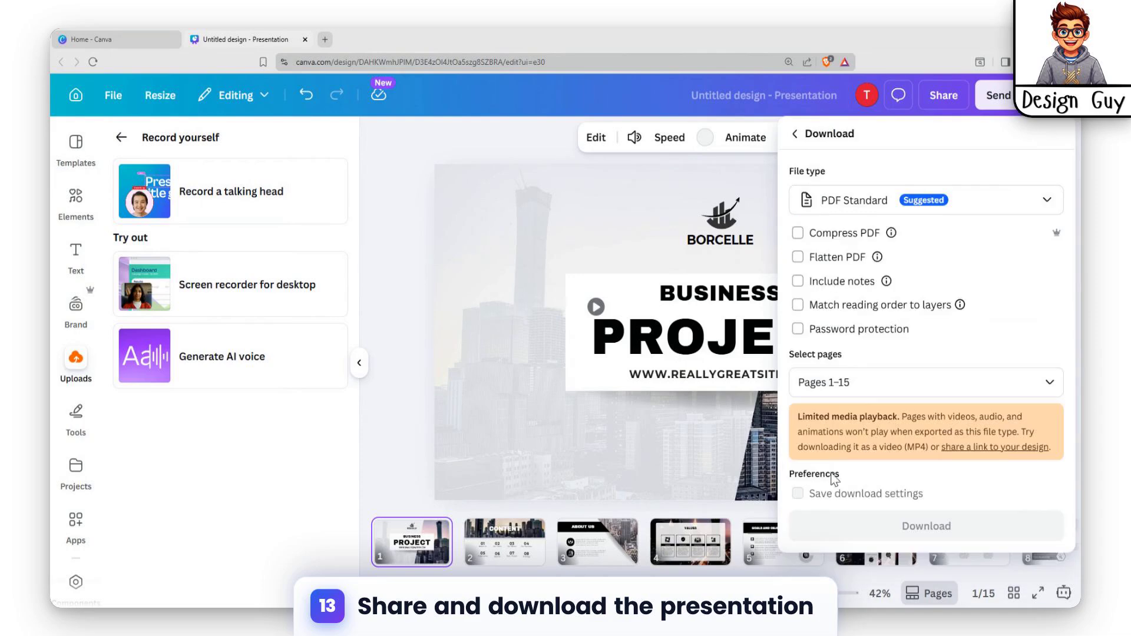
pyautogui.click(984, 207)
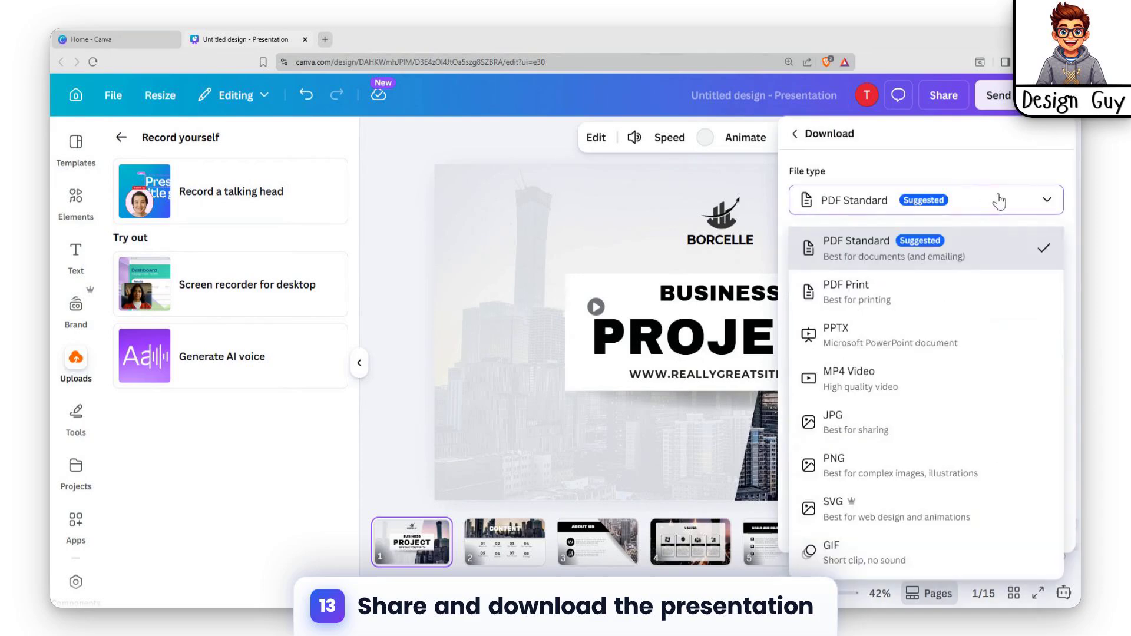
pyautogui.click(911, 372)
pyautogui.moveTo(958, 253); pyautogui.dragTo(1041, 252)
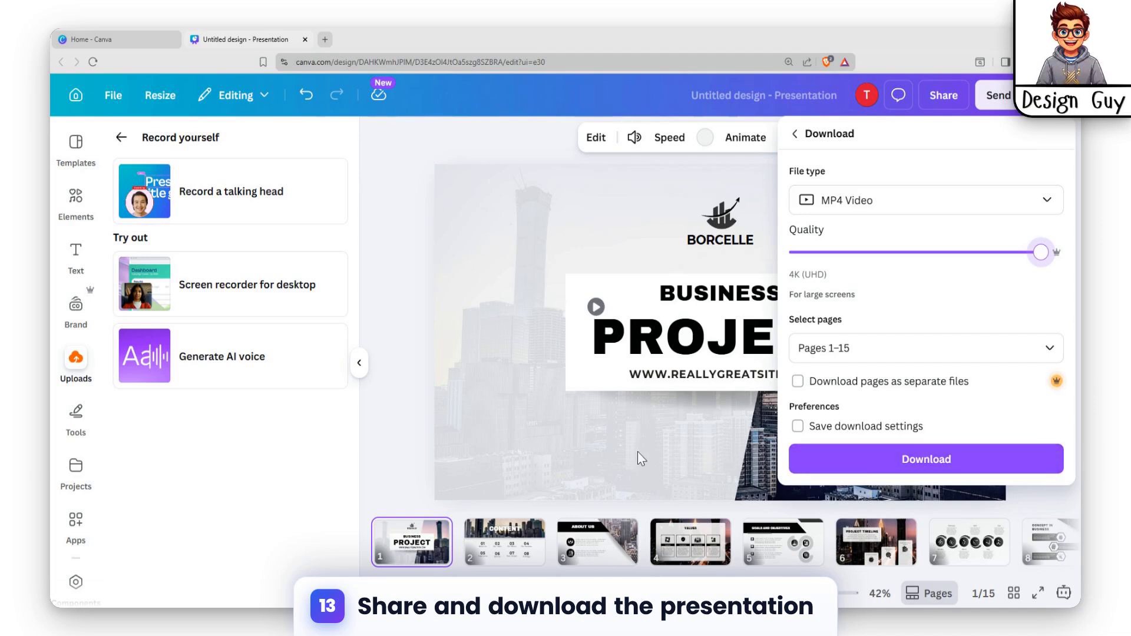
pyautogui.click(714, 447)
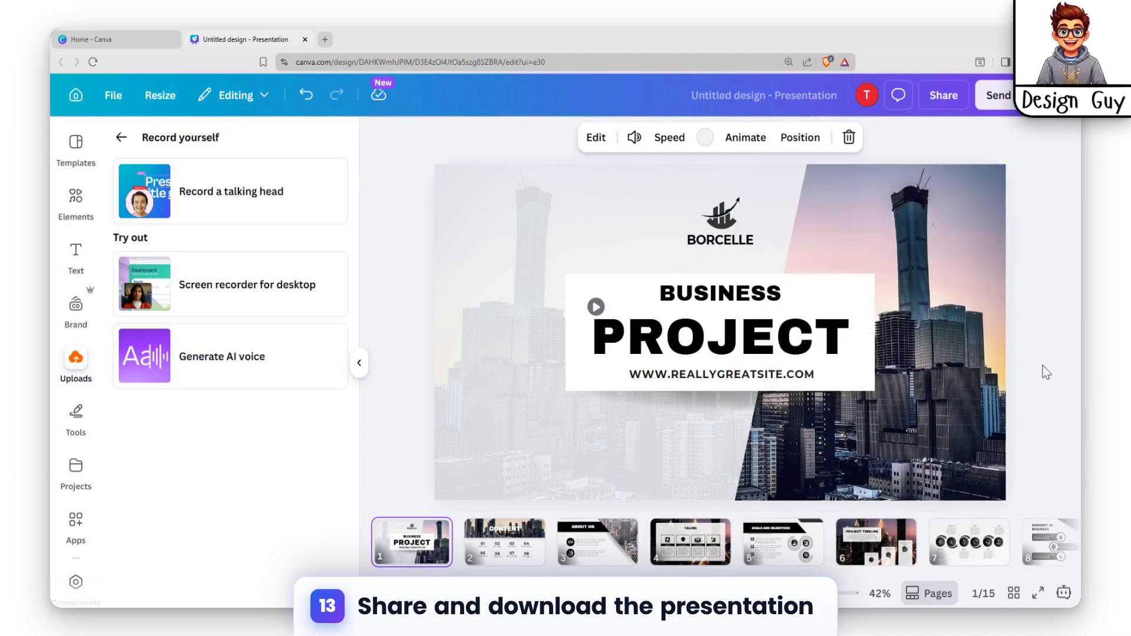